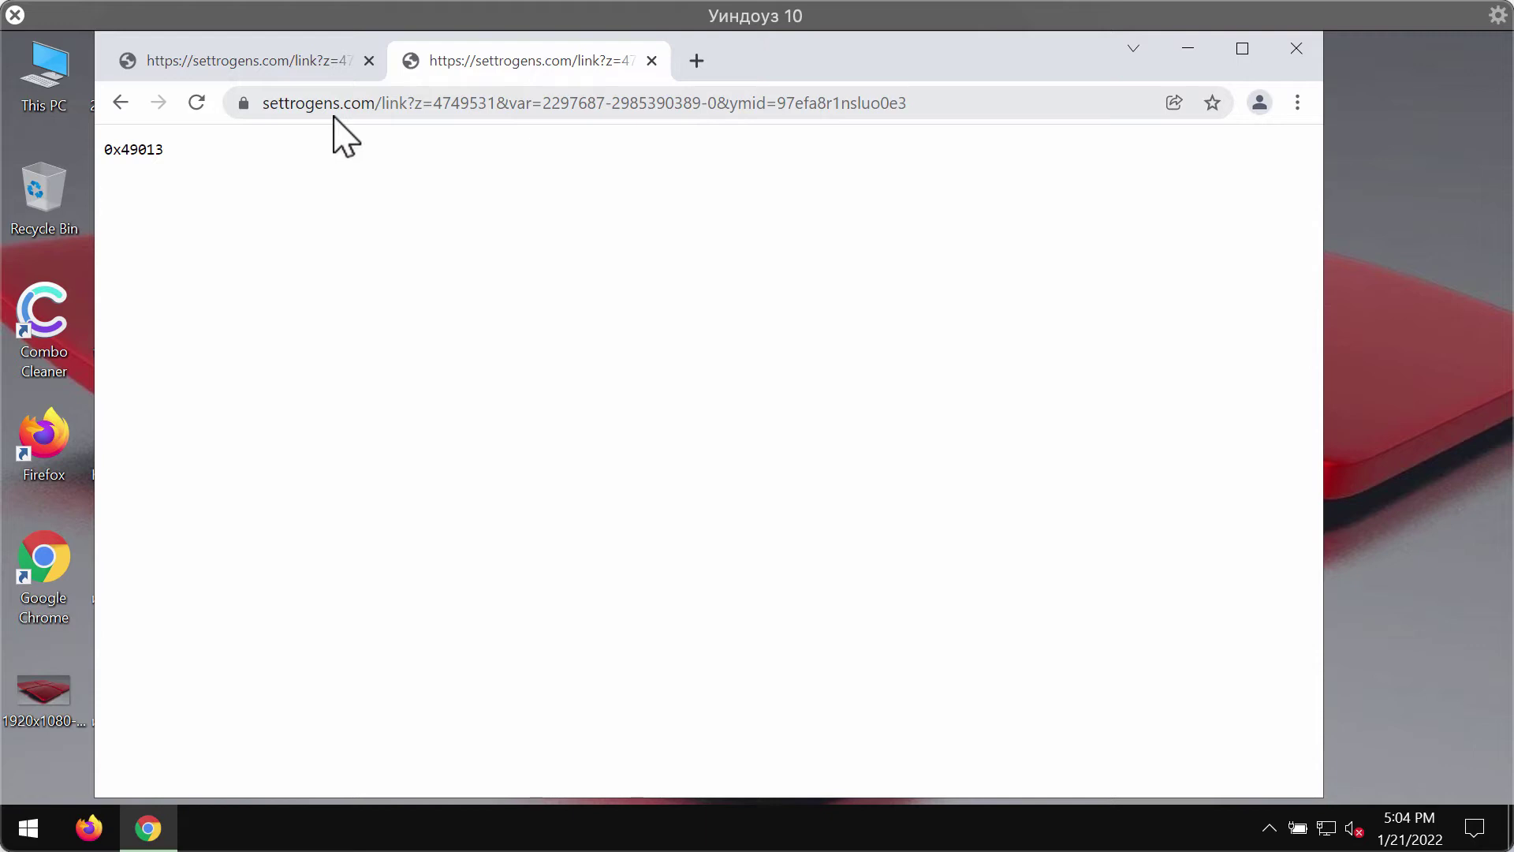
- Look over the two settrogens tabs and nudge the Chrome window slightly right
left_click(292, 65)
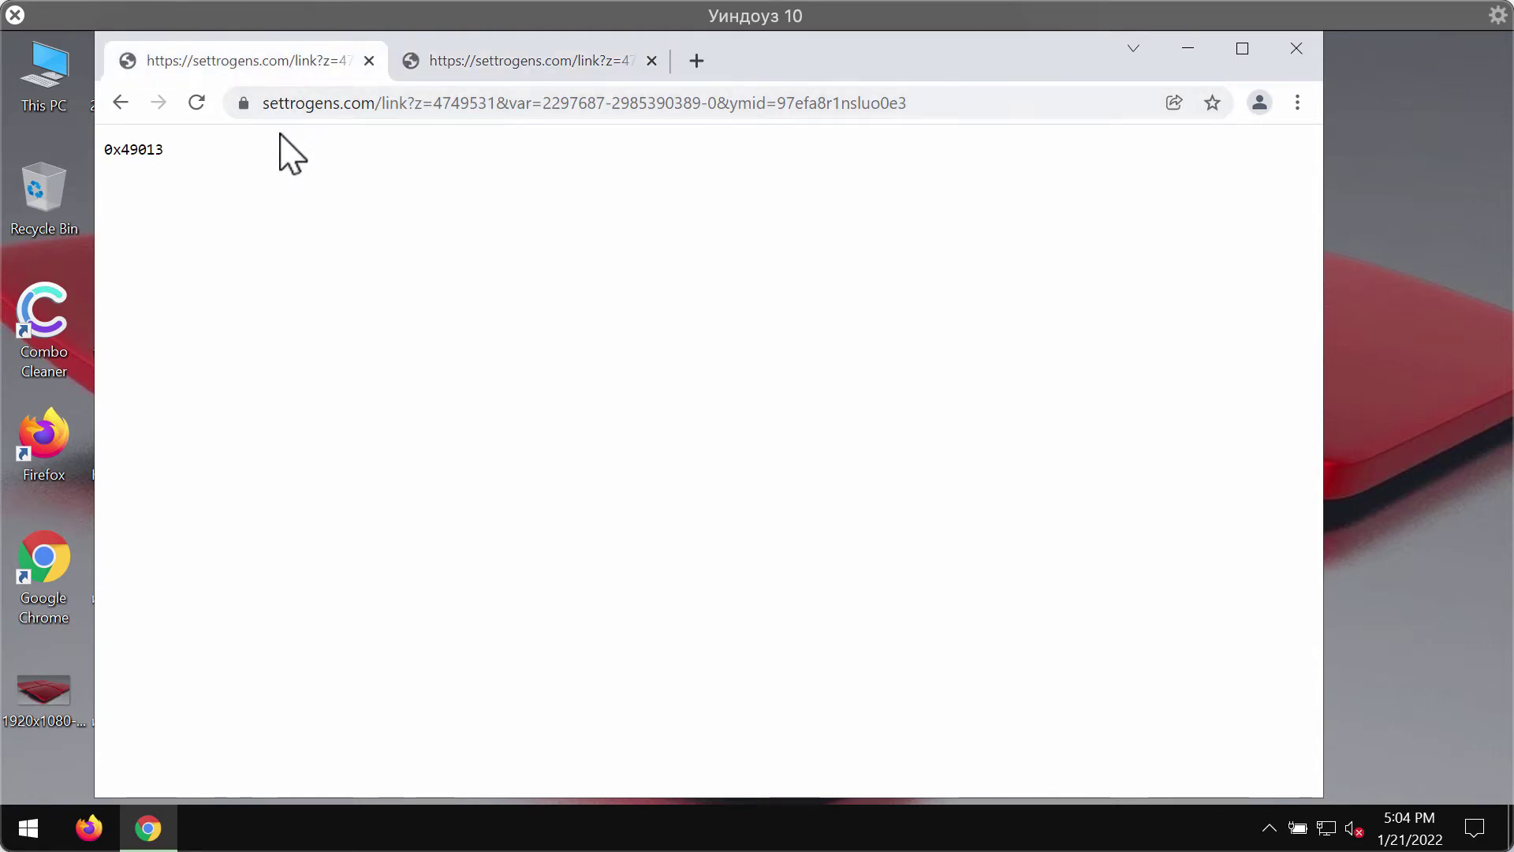
left_click(459, 65)
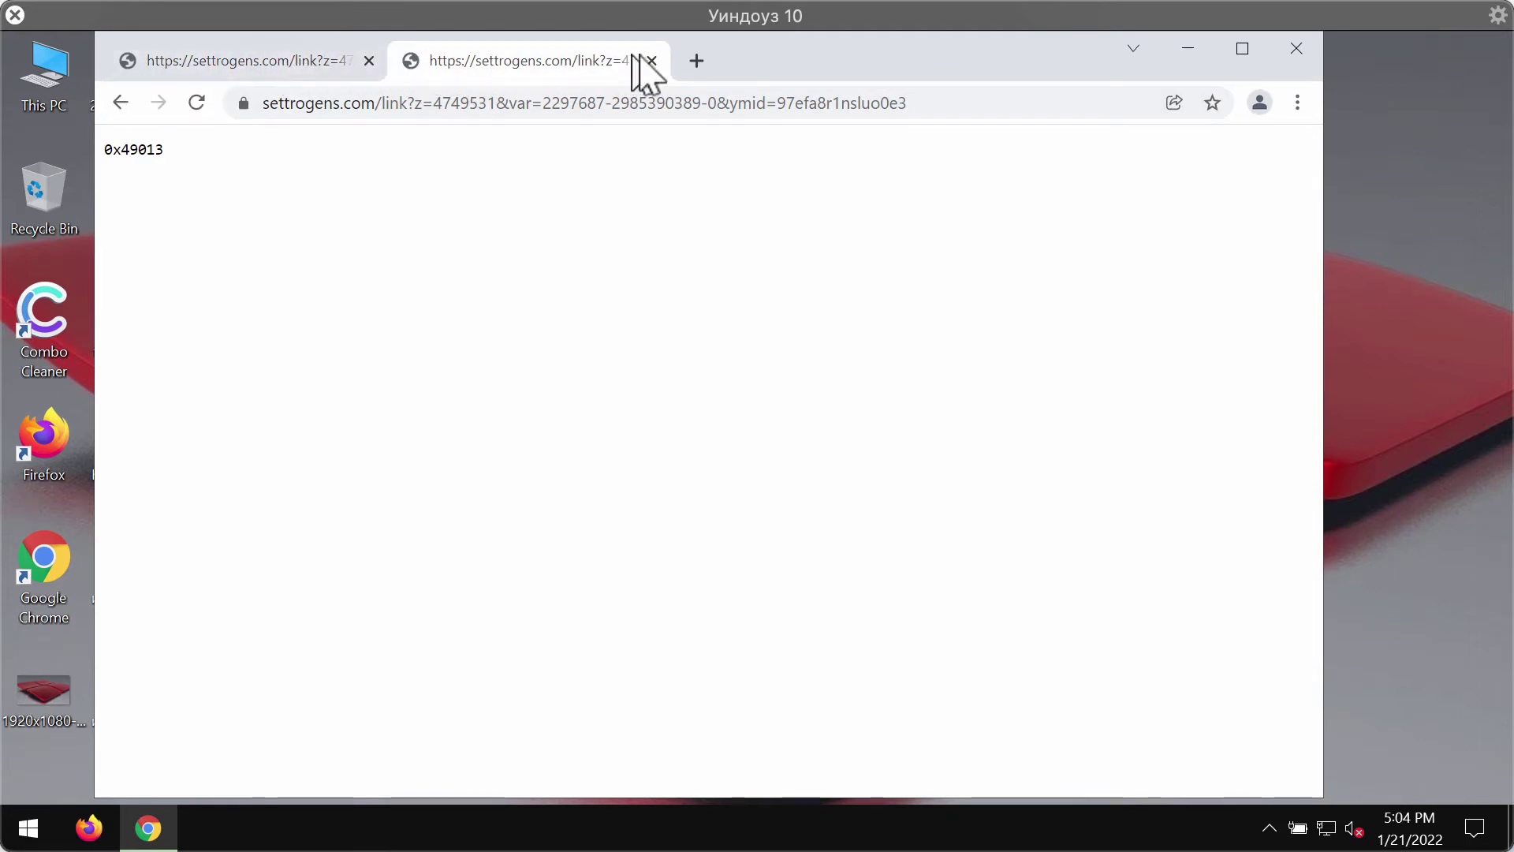
left_click_drag(815, 73, 822, 74)
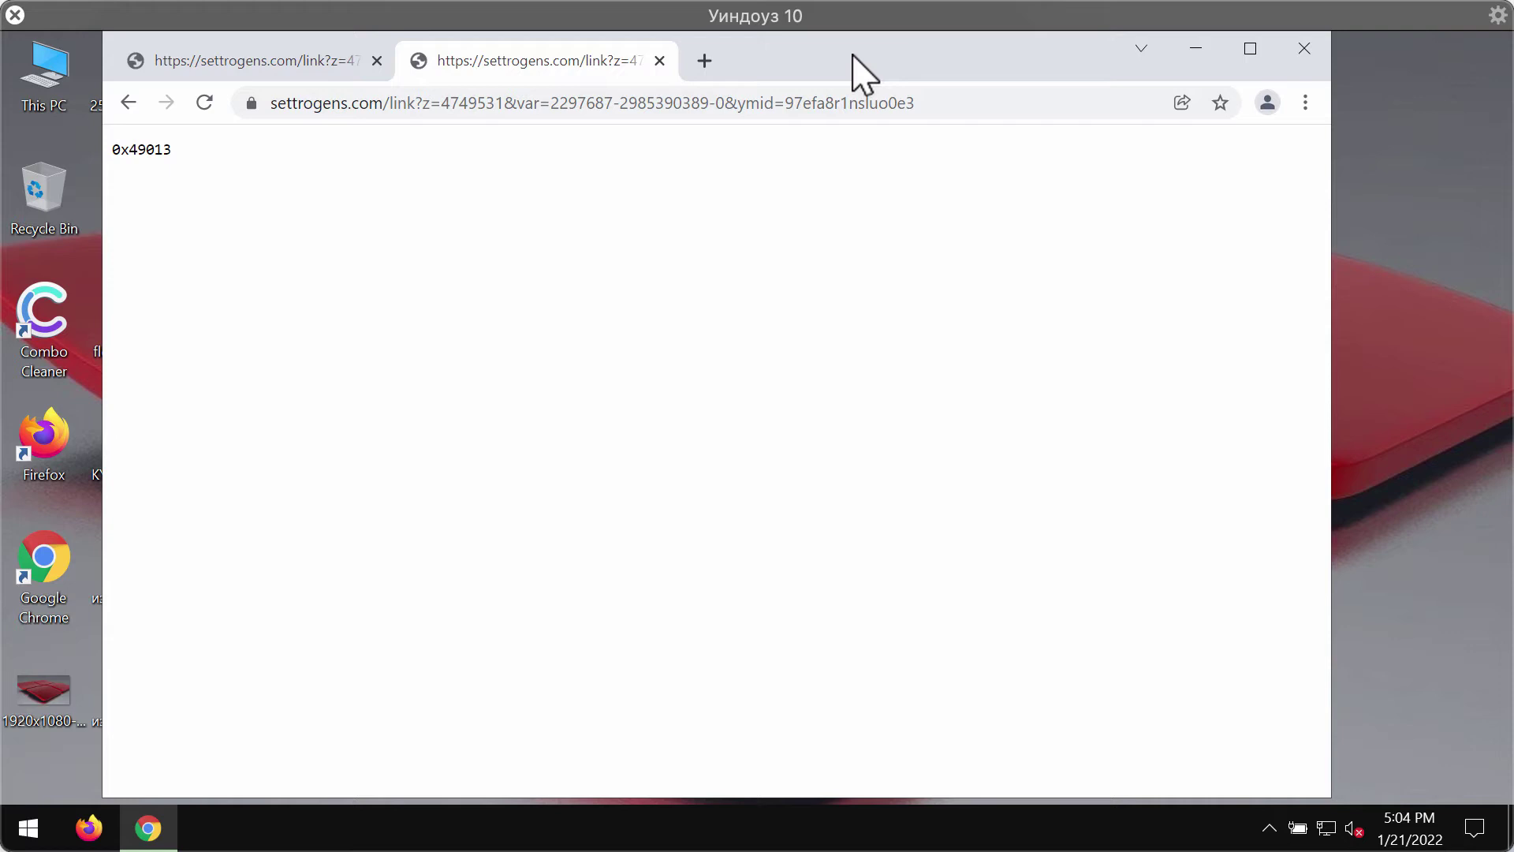
left_click(285, 59)
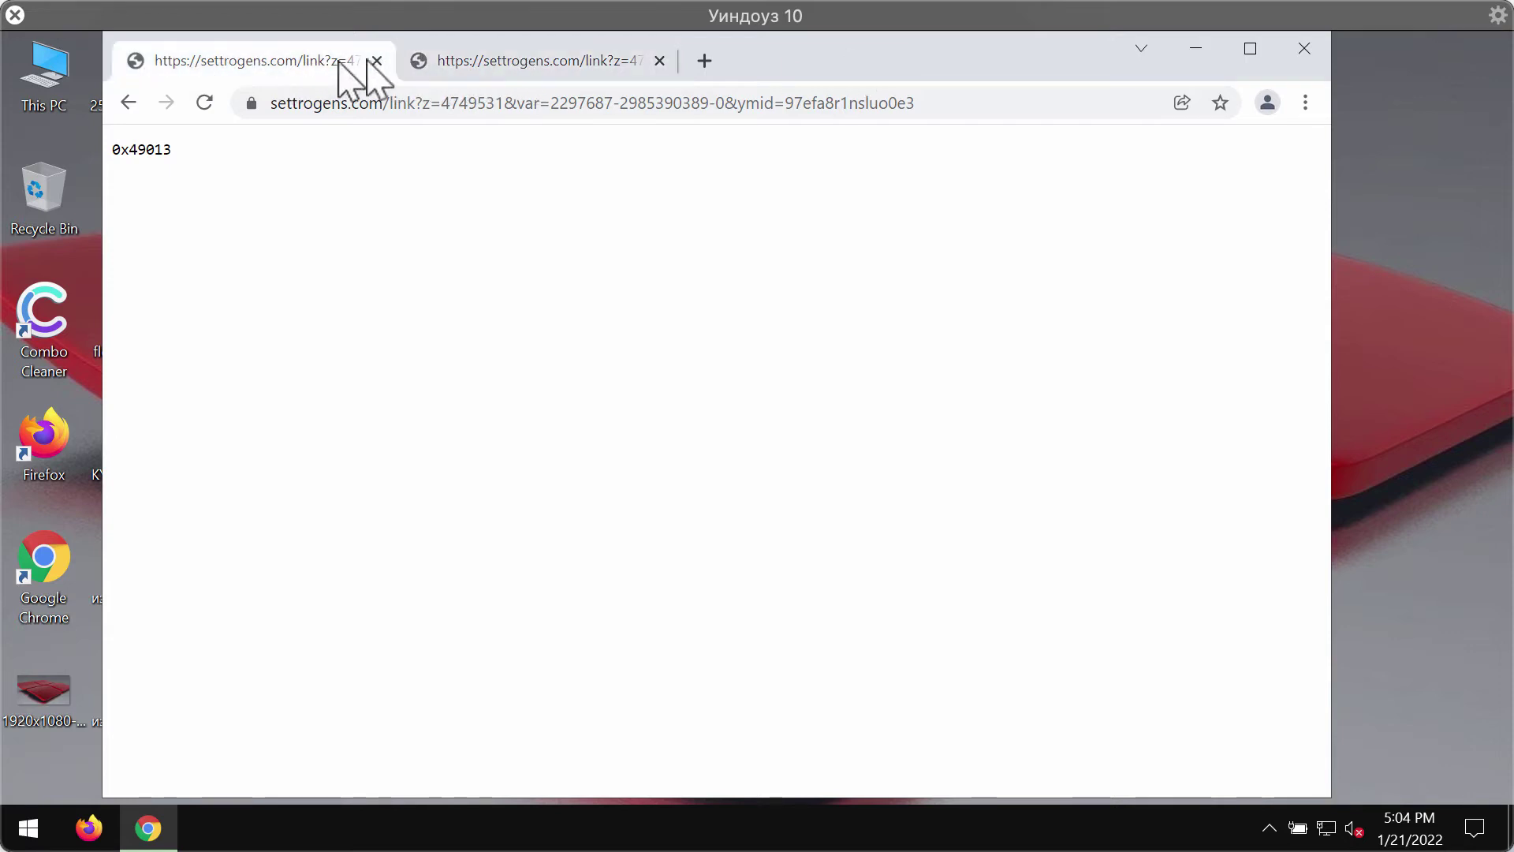
left_click(520, 60)
left_click(190, 60)
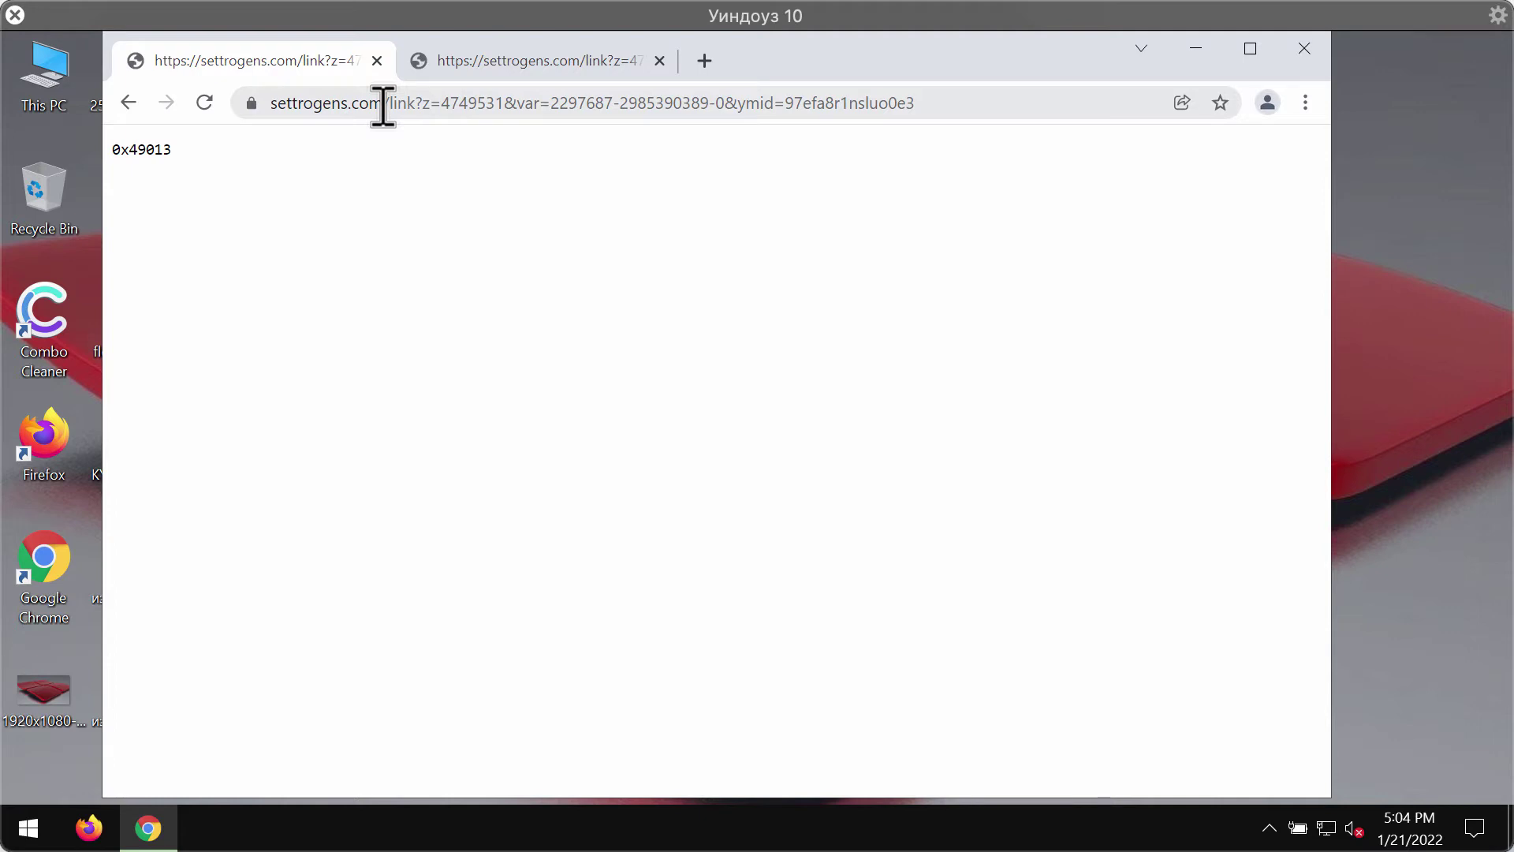
- Review the installed programs list in Control Panel, then close it
right_click(27, 827)
left_click(138, 672)
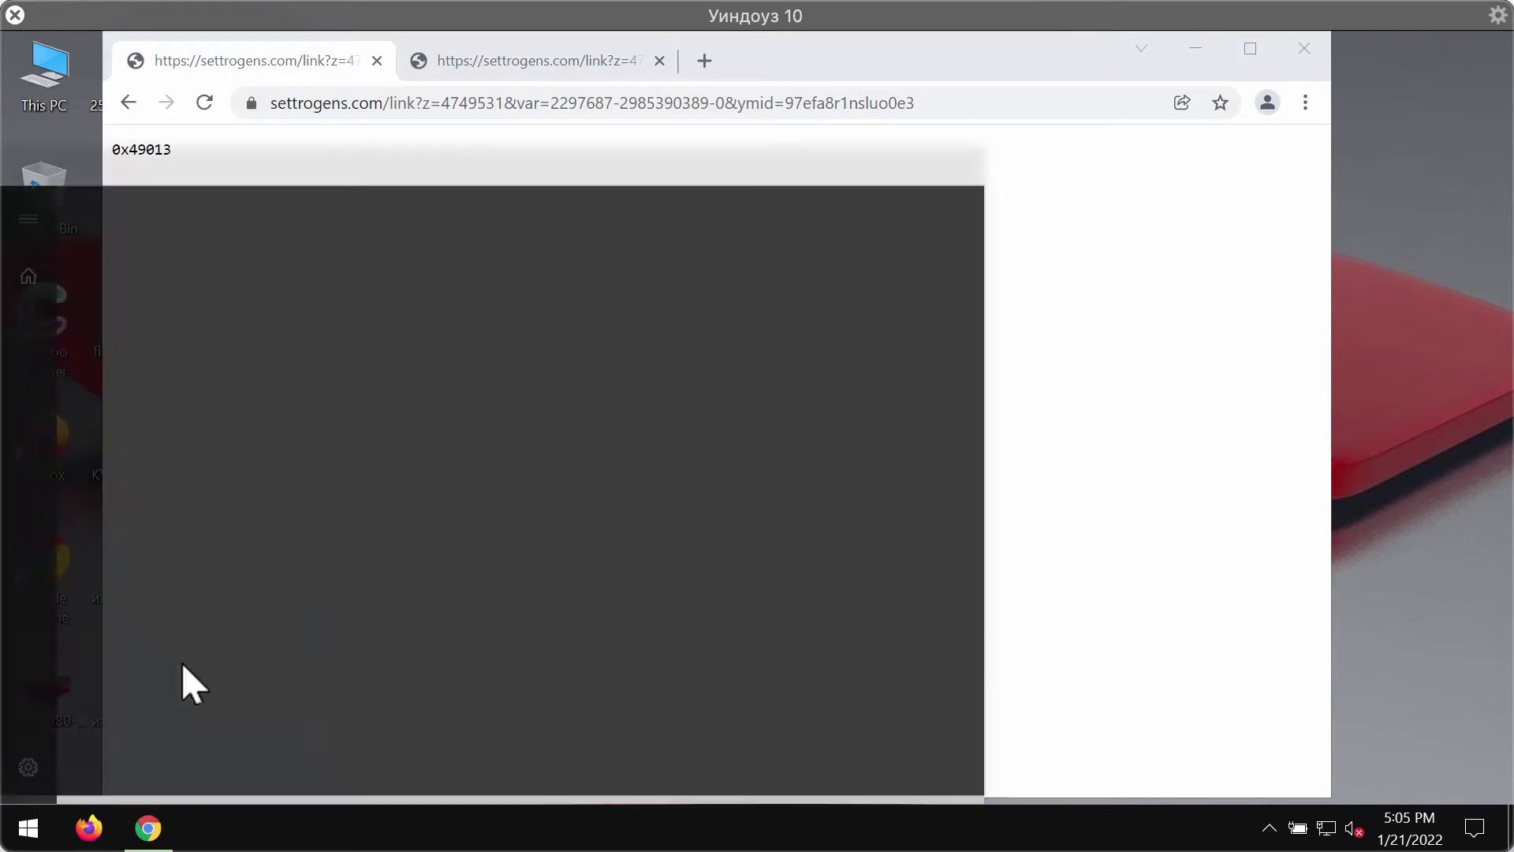
type("con")
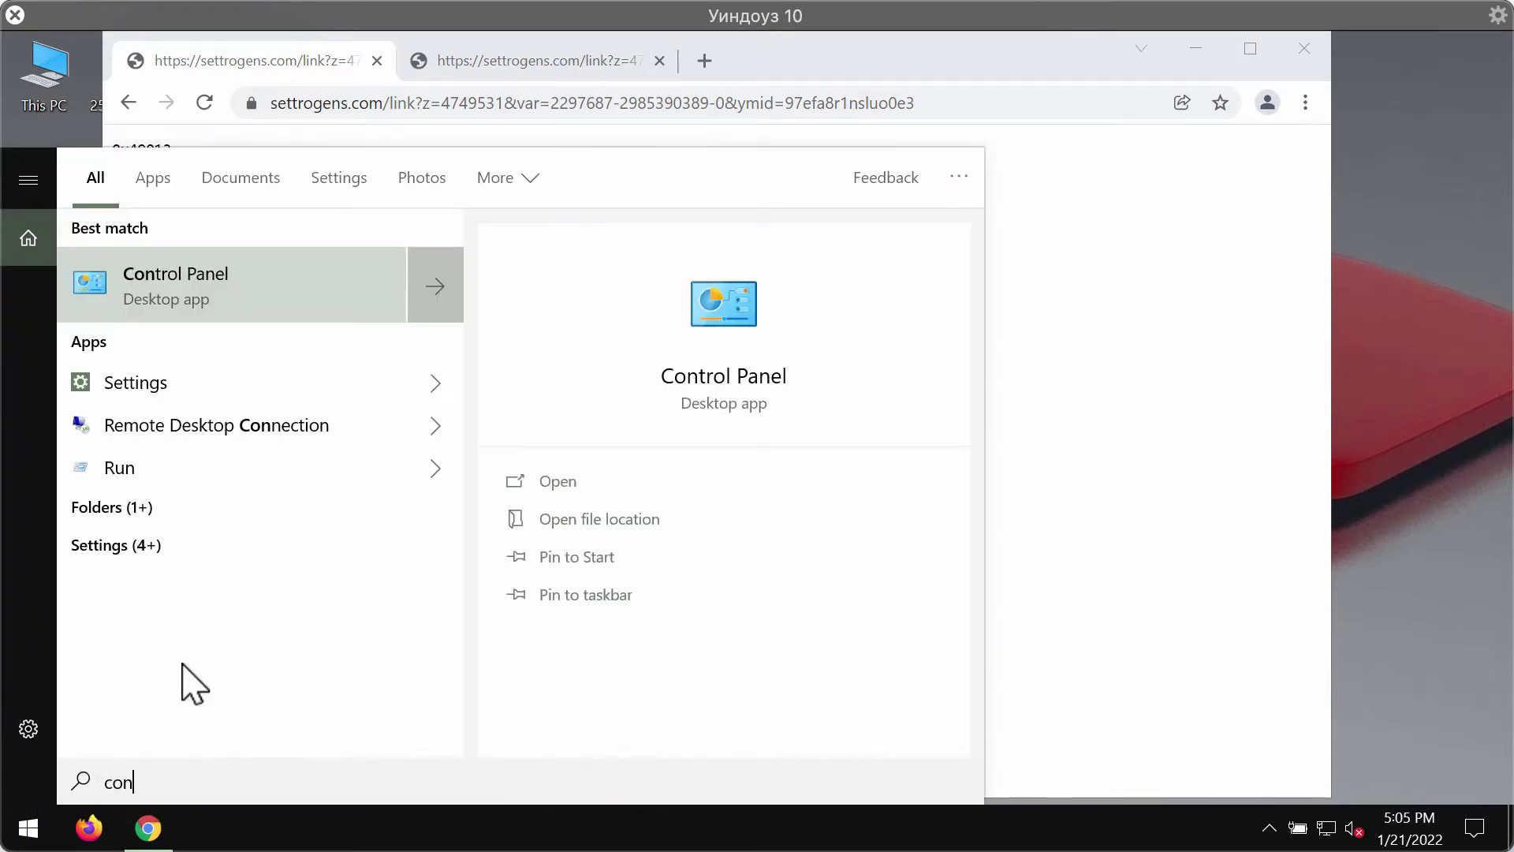
left_click(195, 294)
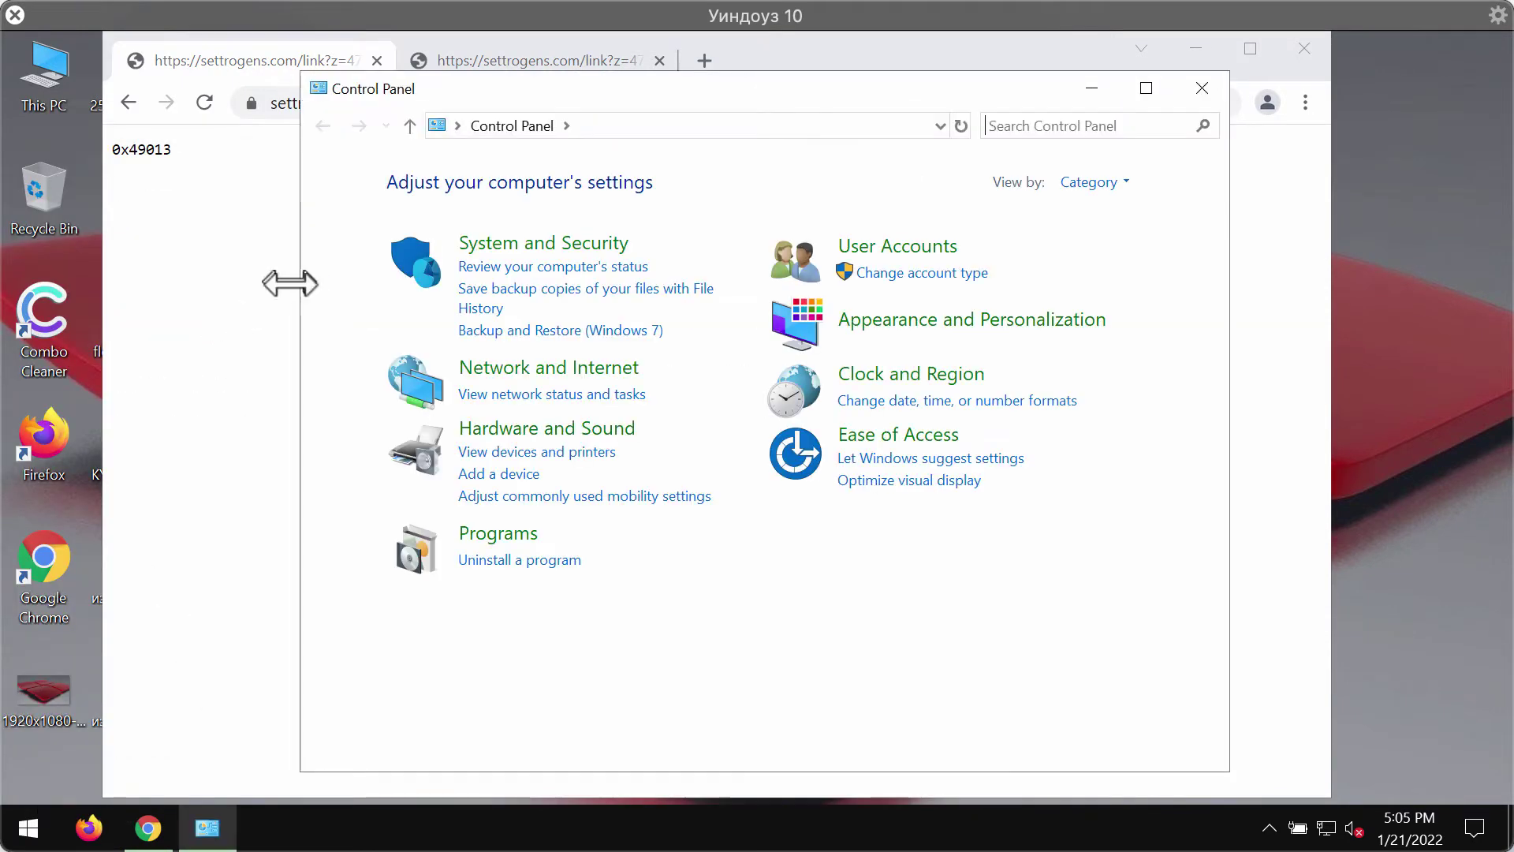
left_click(520, 560)
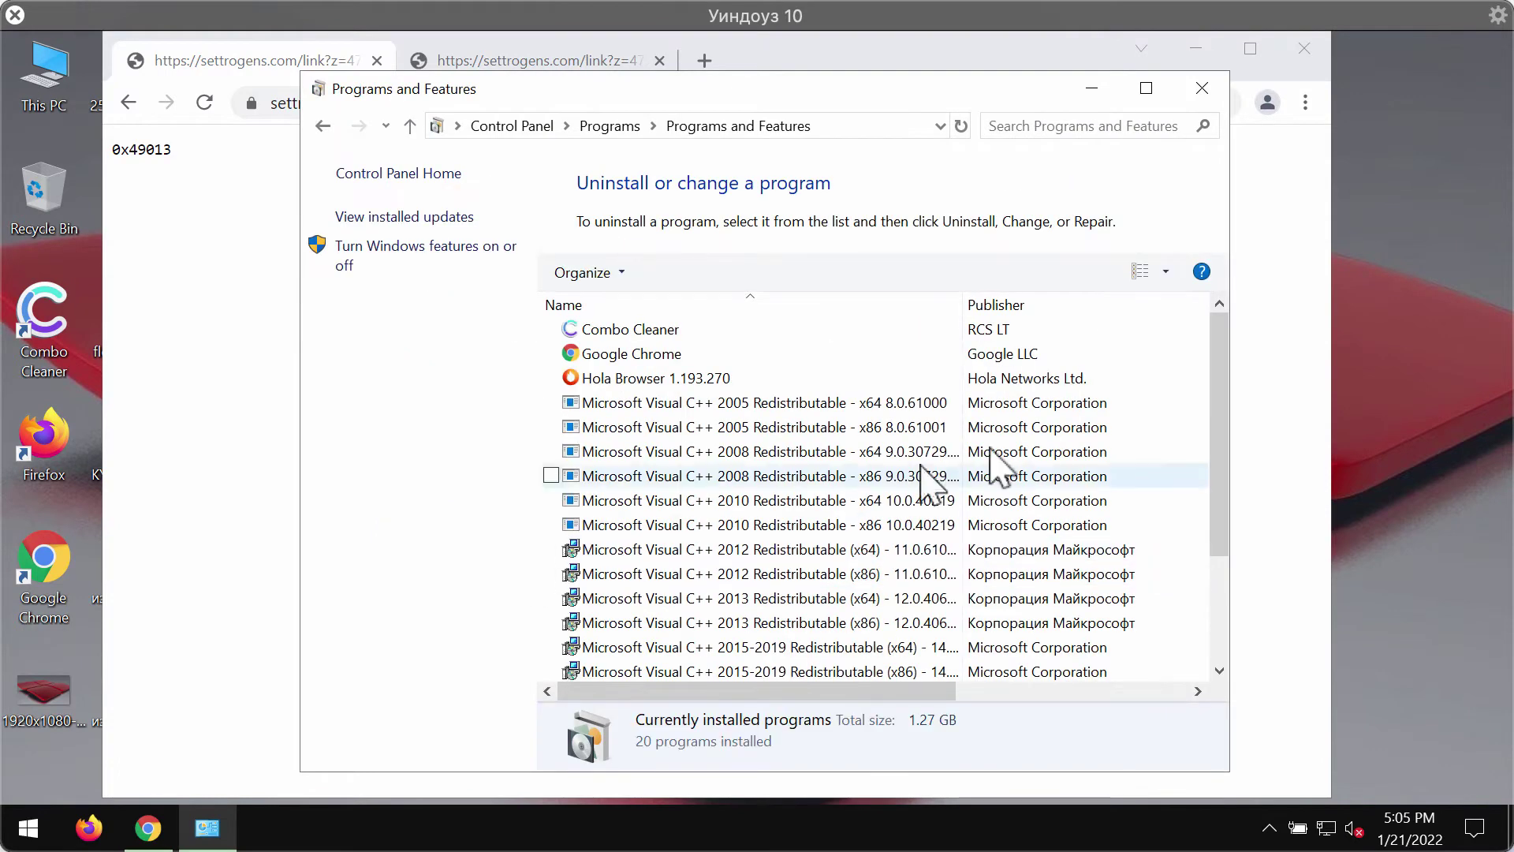
left_click_drag(1220, 440, 1219, 556)
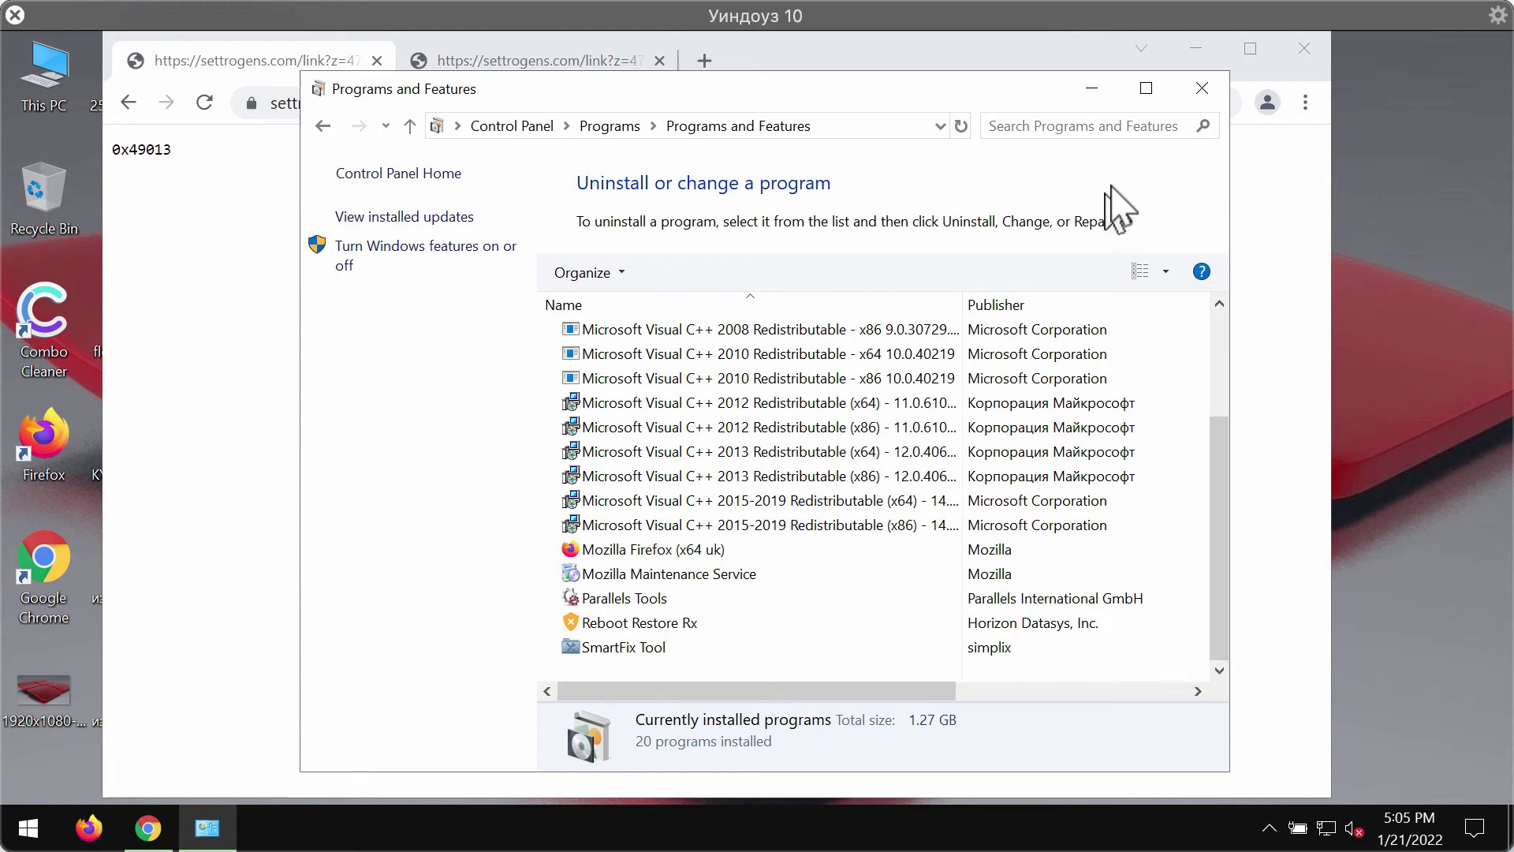
left_click(1203, 89)
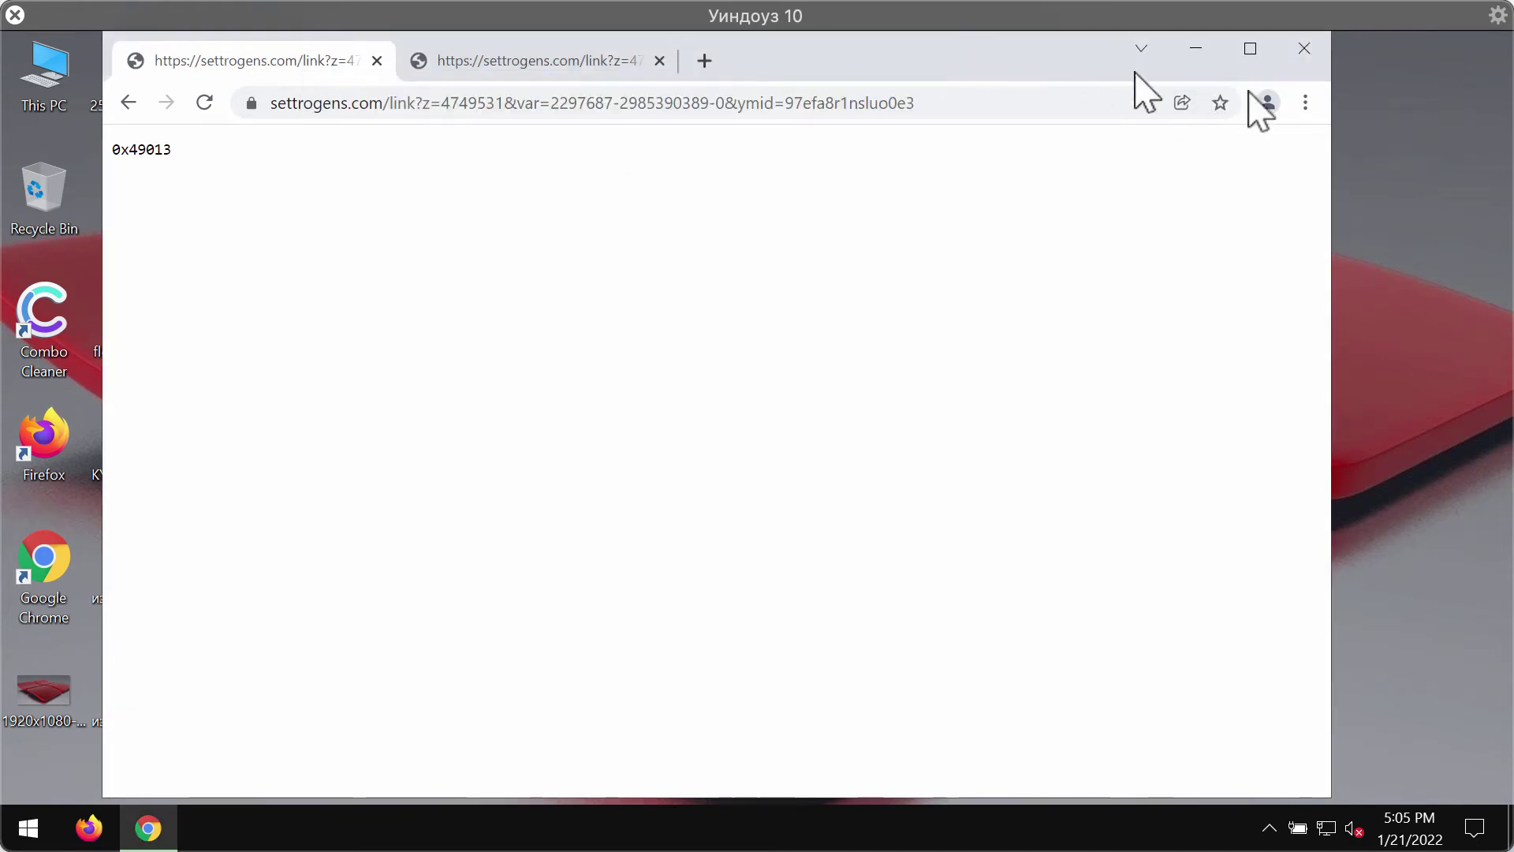
- Open chrome://extensions from the browser menu in a third tab, showing no extensions
left_click(1306, 103)
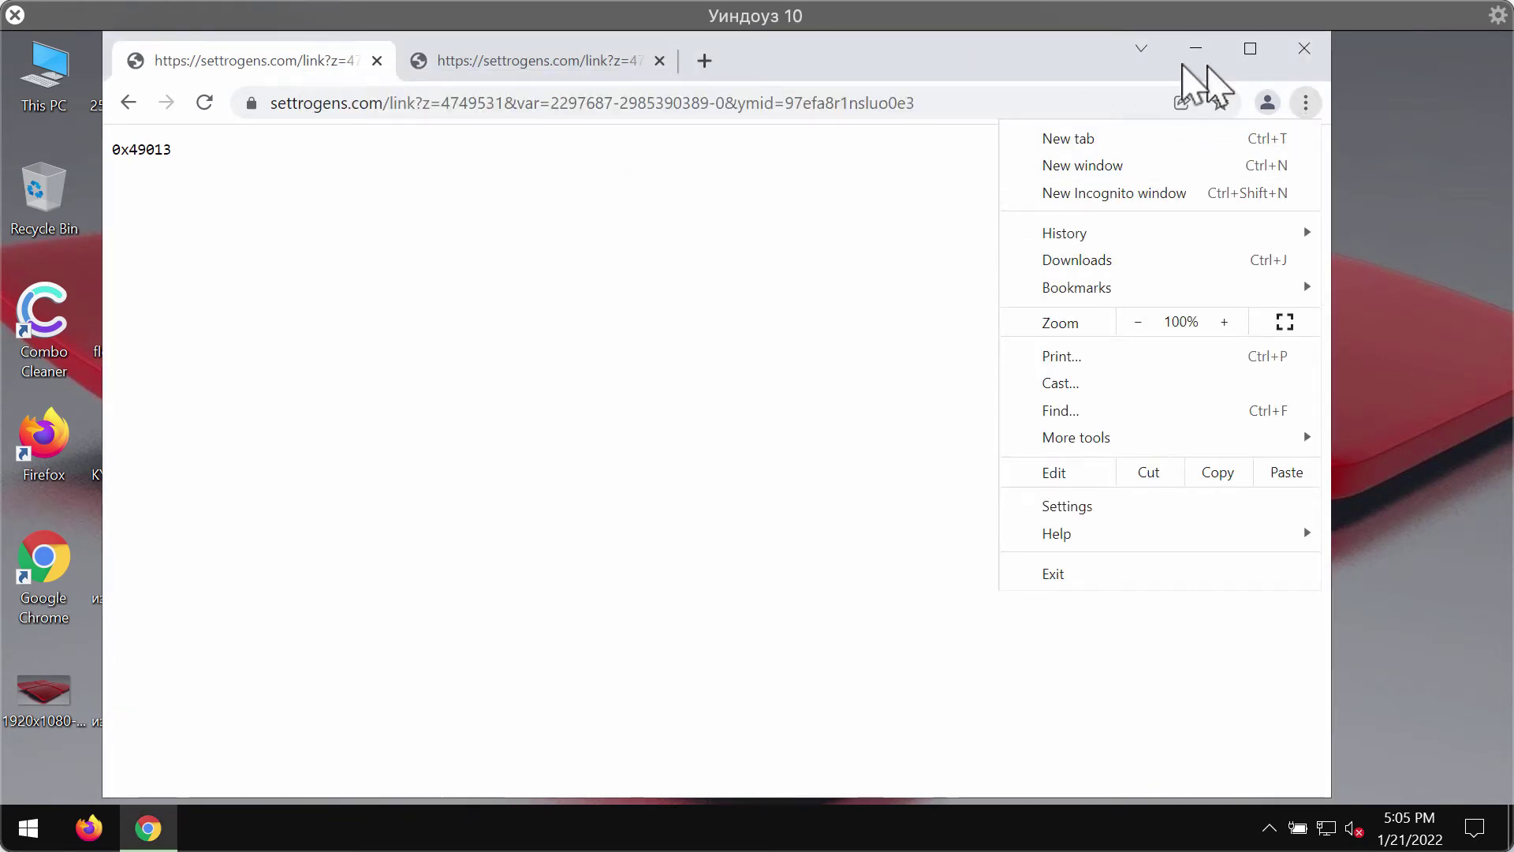
left_click(1054, 65)
left_click(1306, 103)
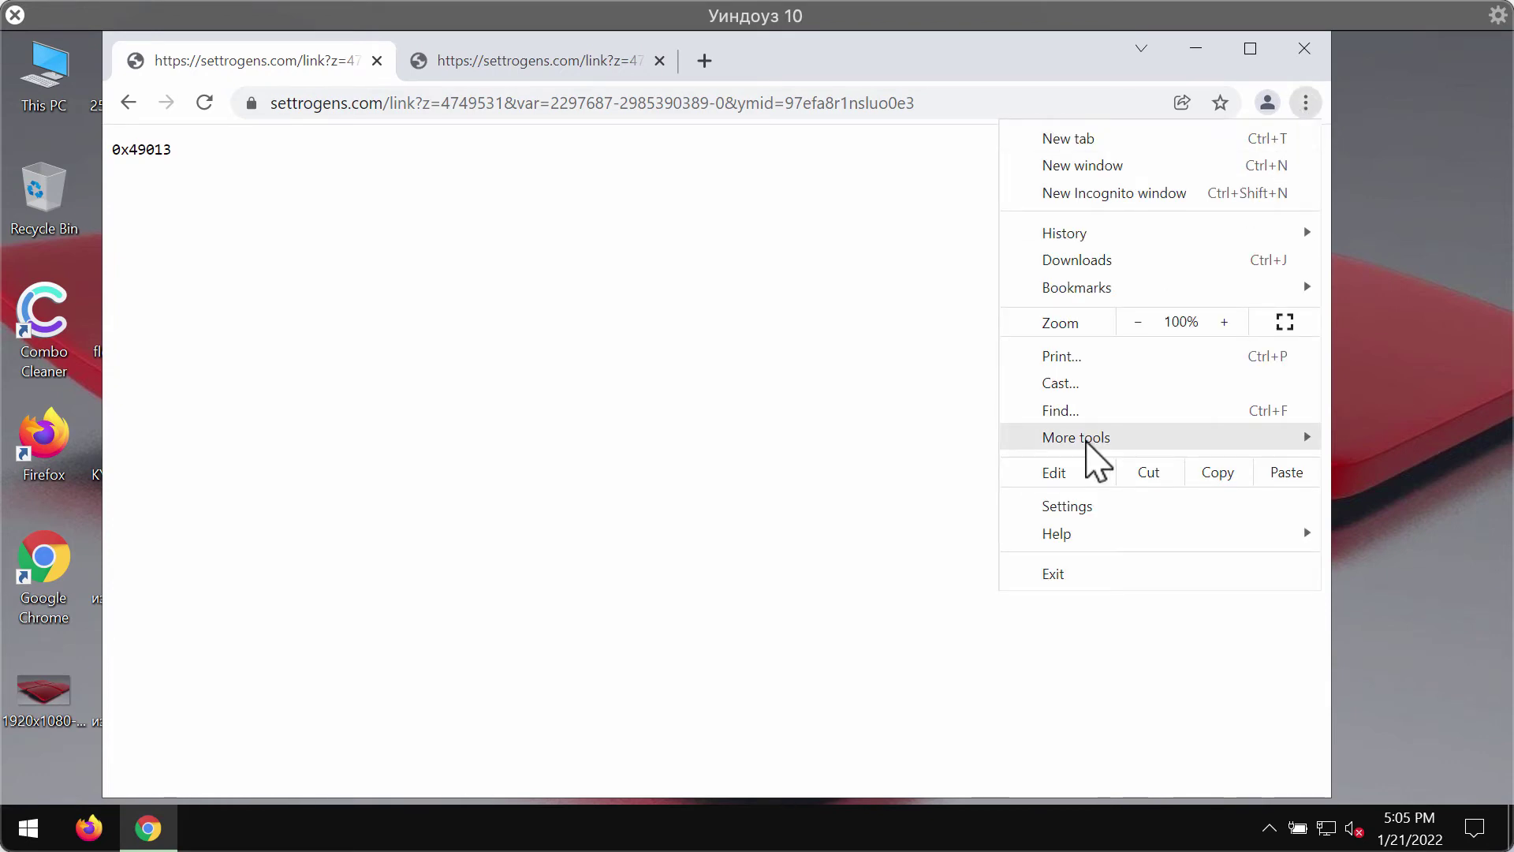
mouse_move(1077, 438)
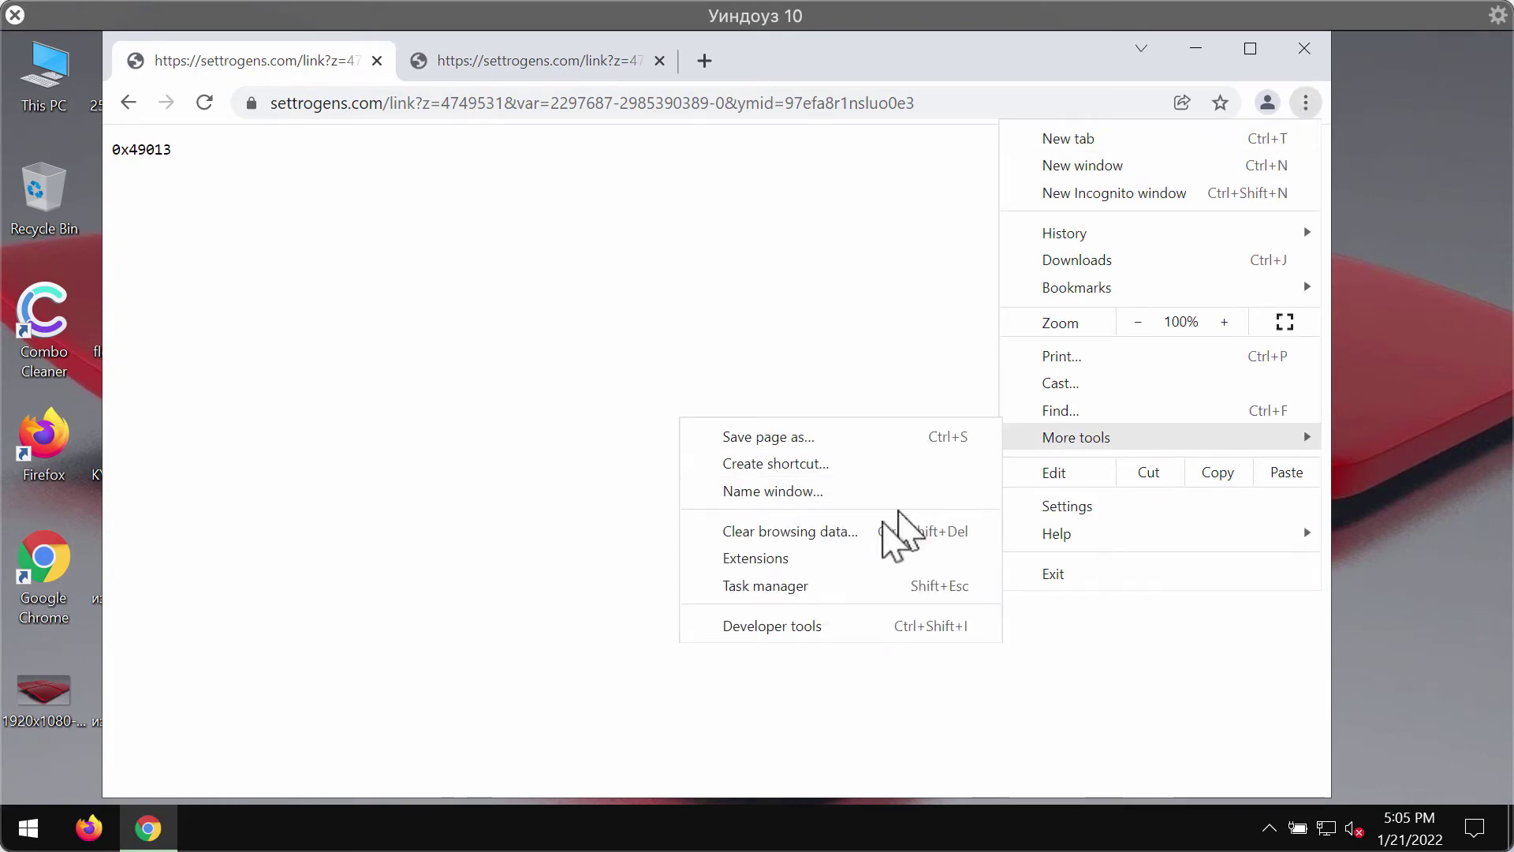
left_click(870, 559)
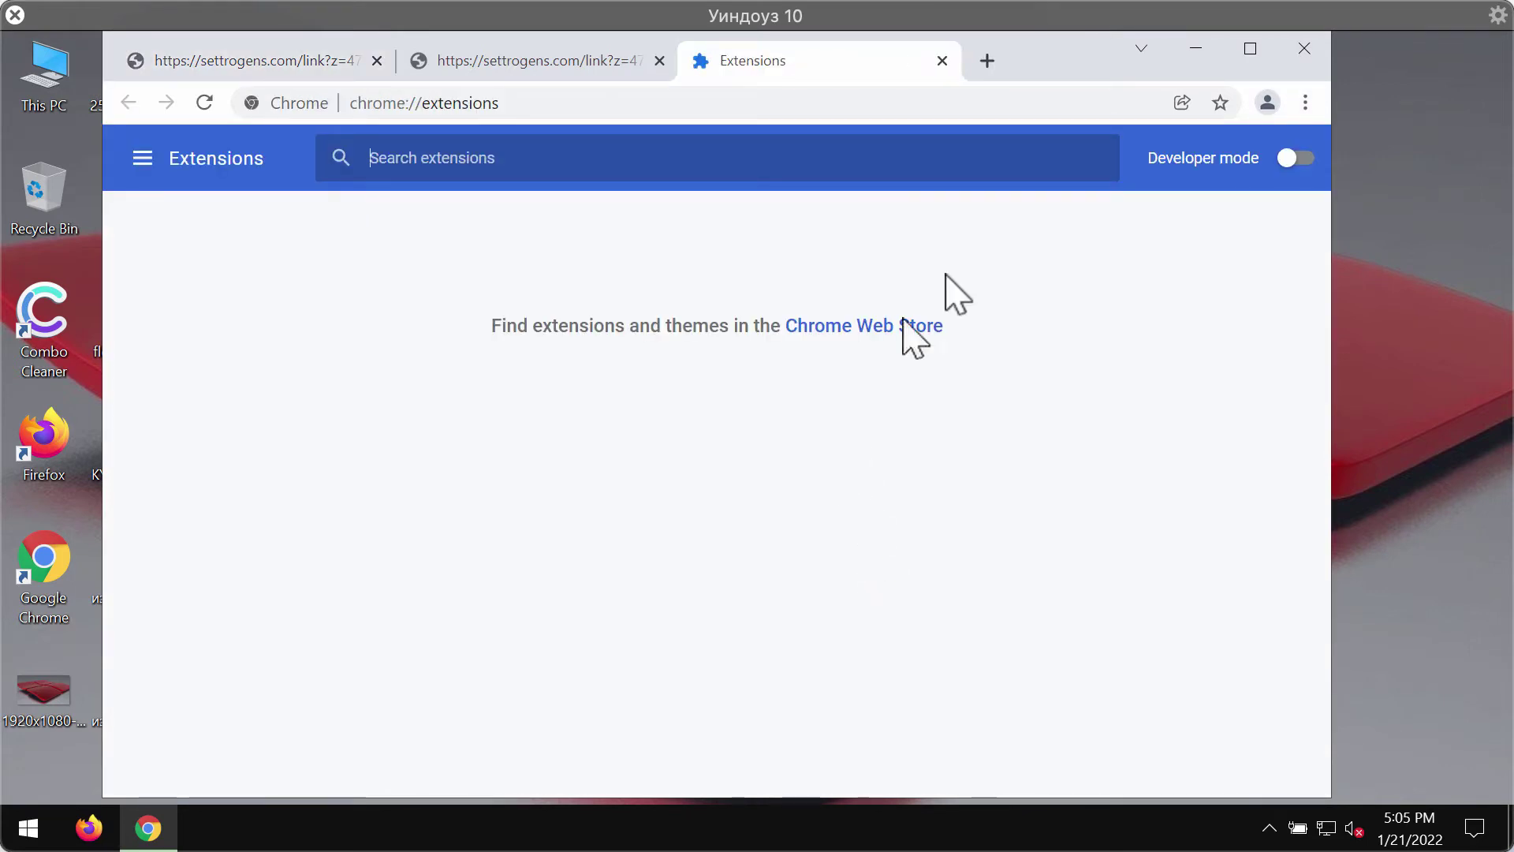
mouse_move(1088, 50)
left_mouse_down()
mouse_move(1126, 53)
mouse_move(1130, 77)
left_mouse_up()
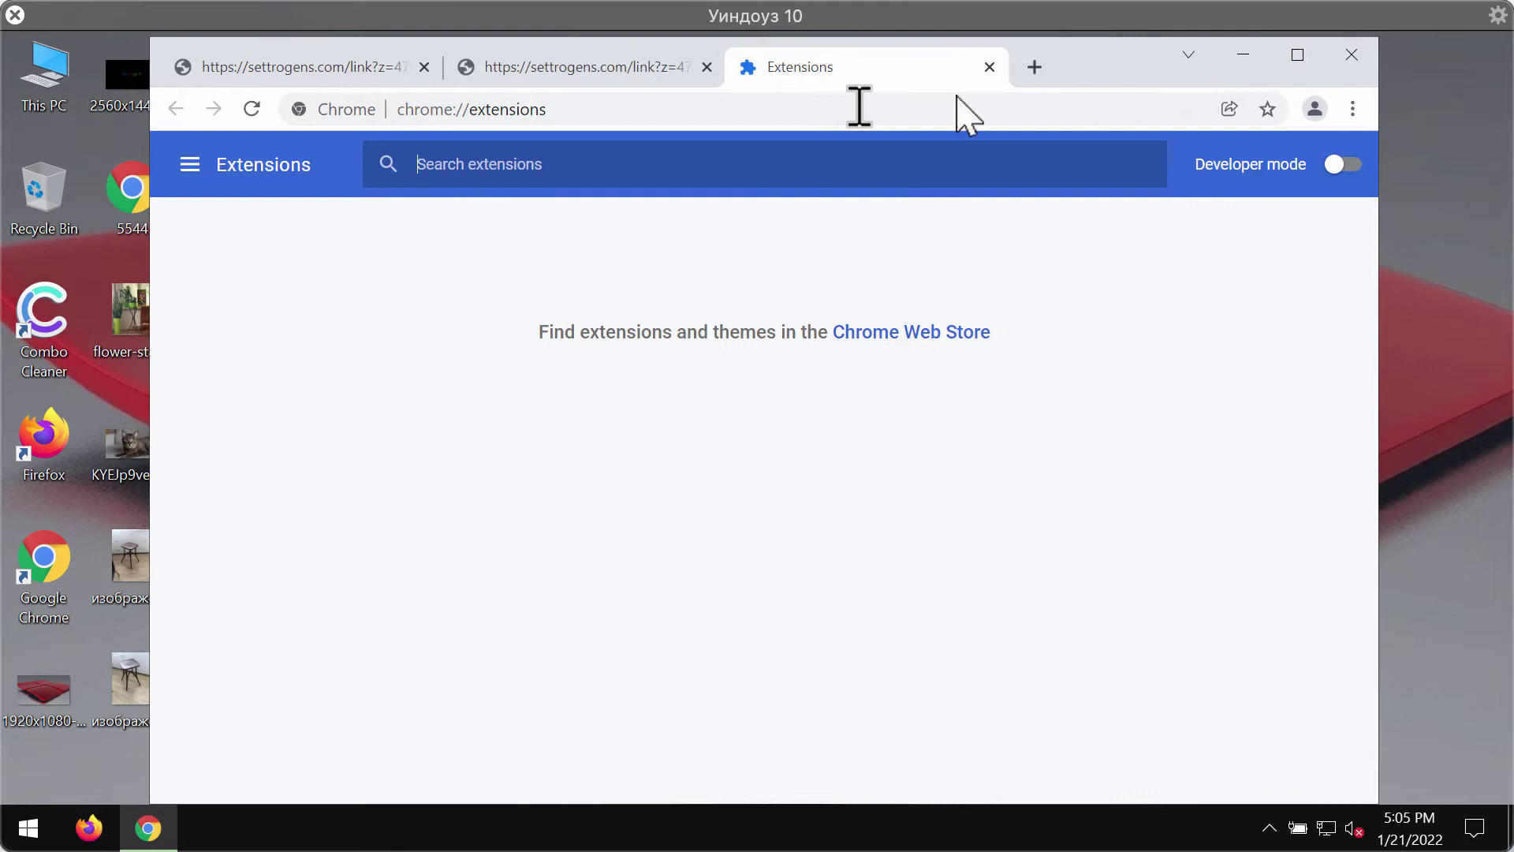
- Load combocleaner.com, minimize Chrome, and select the Combo Cleaner desktop shortcut
left_click(899, 109)
type("combocleaner.com")
key("Return")
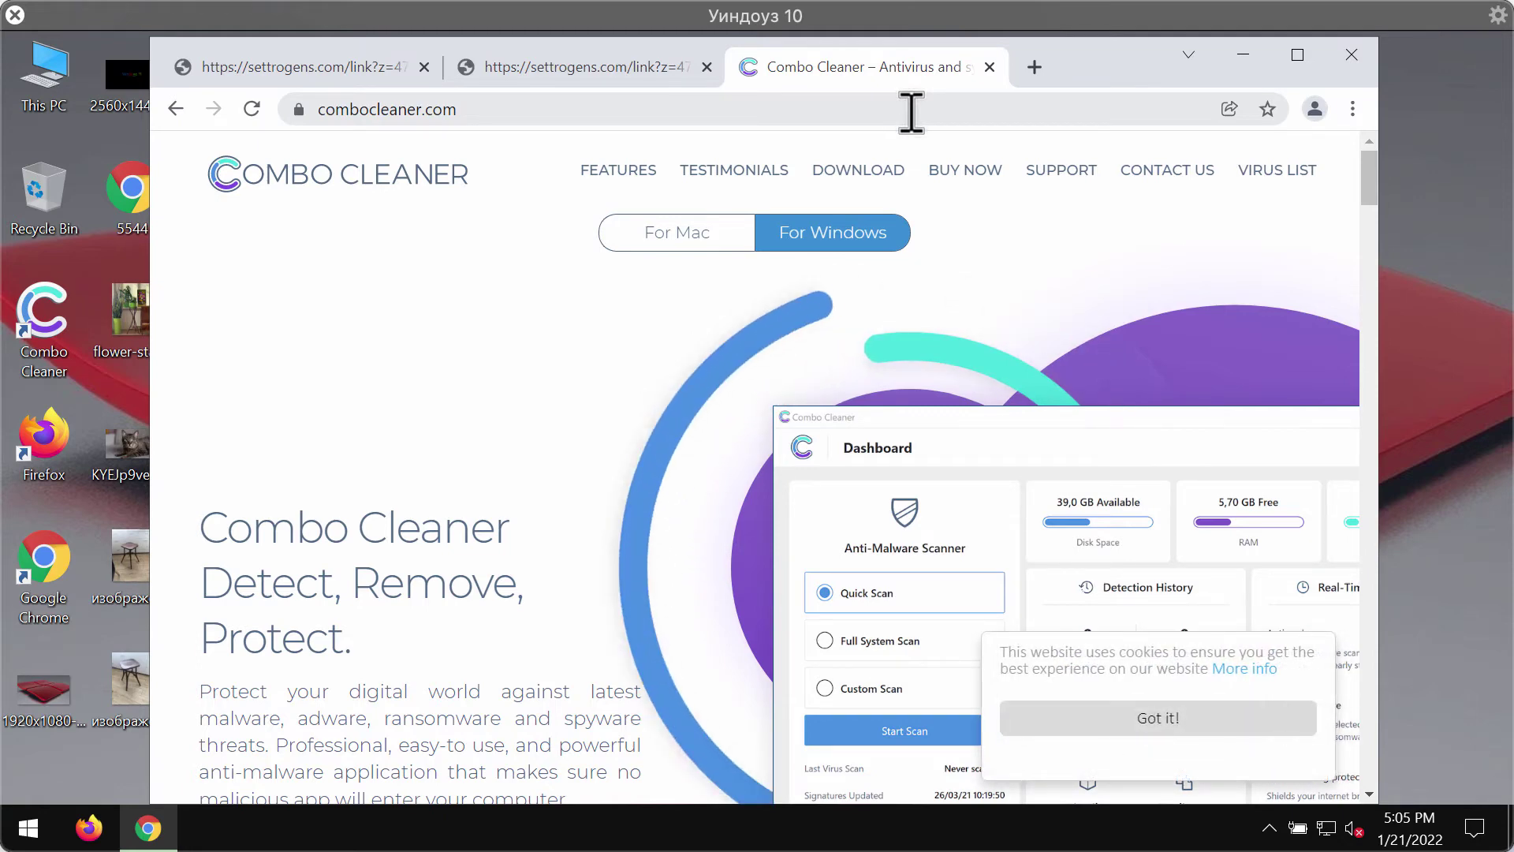
left_click(910, 109)
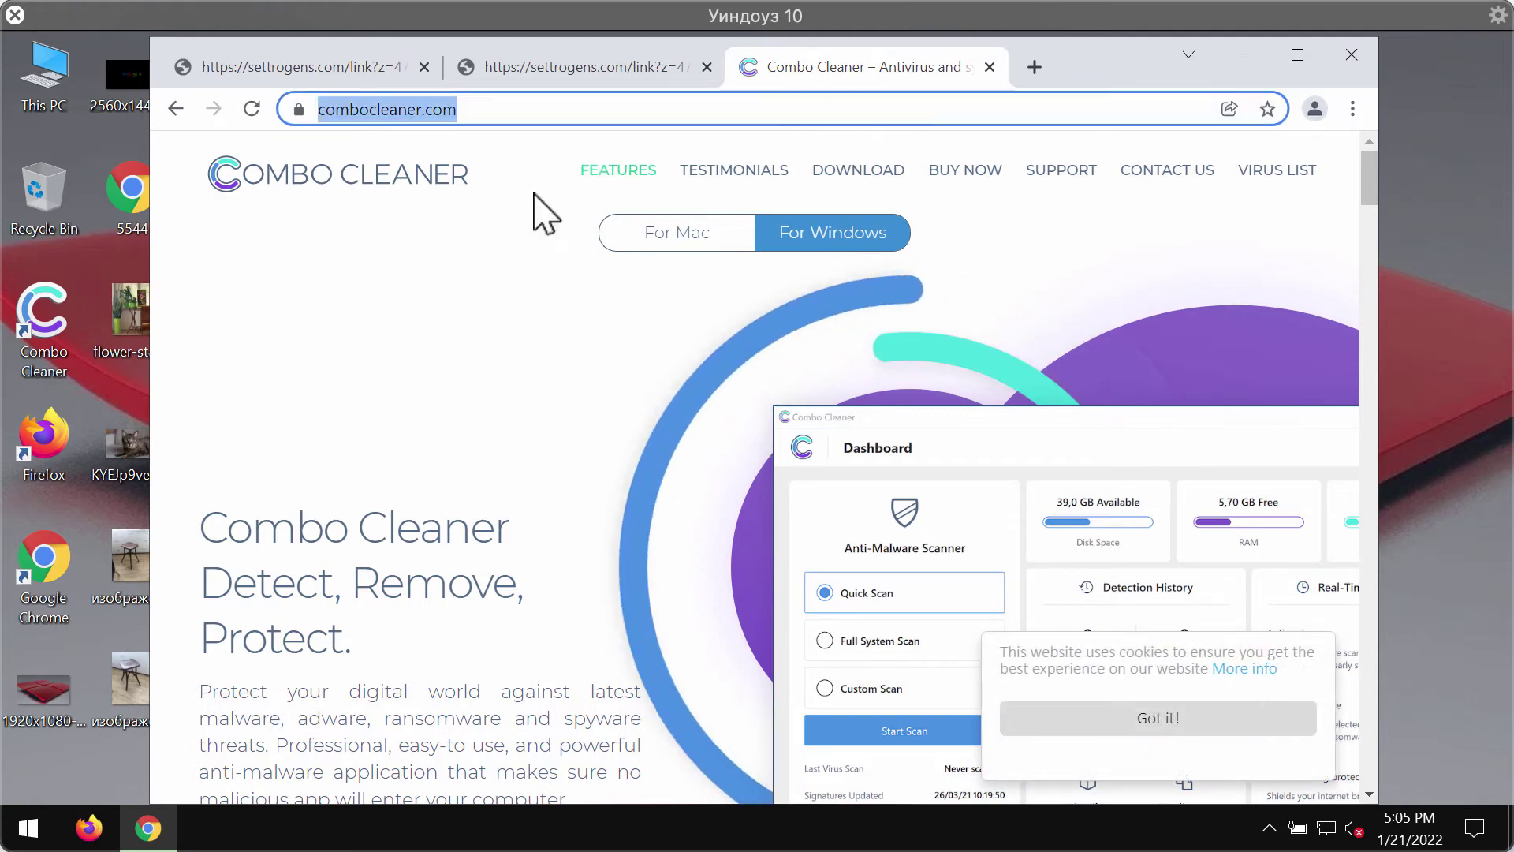
left_click(1243, 56)
left_click(44, 321)
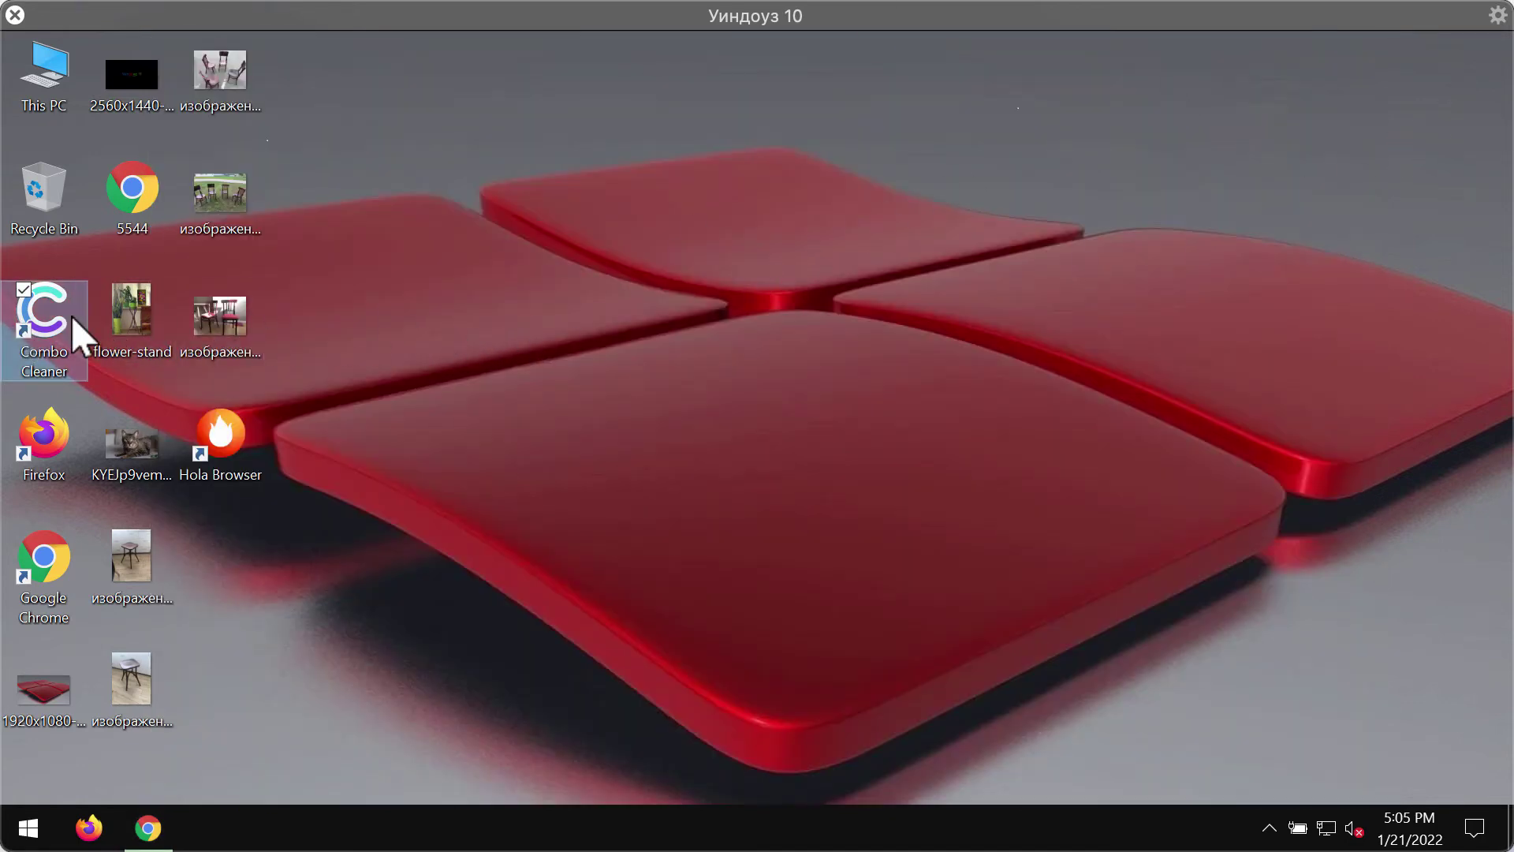
- Launch Combo Cleaner from its desktop icon and run a Quick Scan, flagging 2 suspicious items
double_click(44, 320)
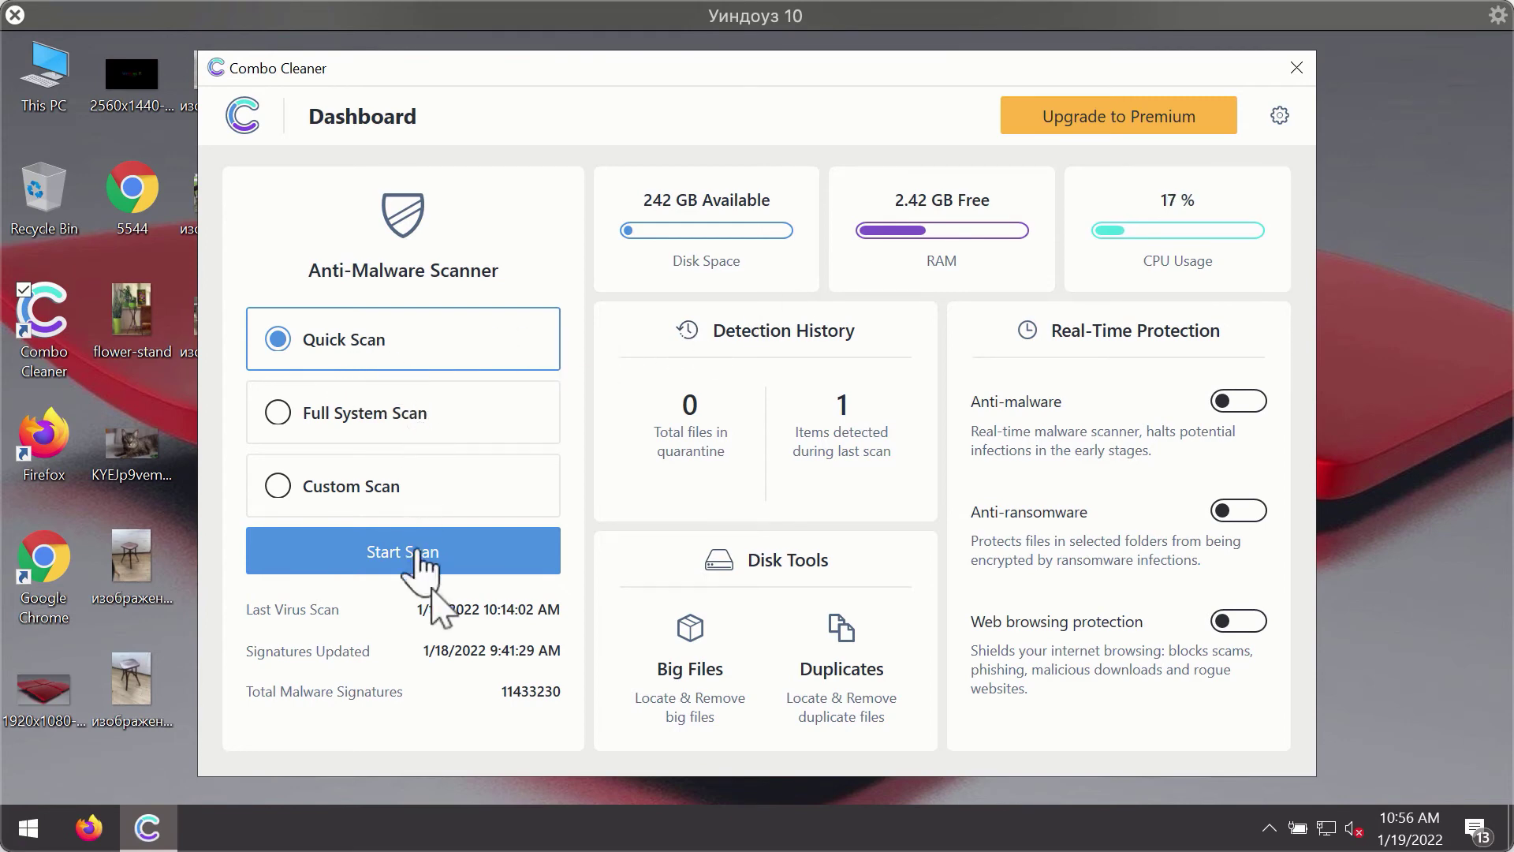
left_click(460, 556)
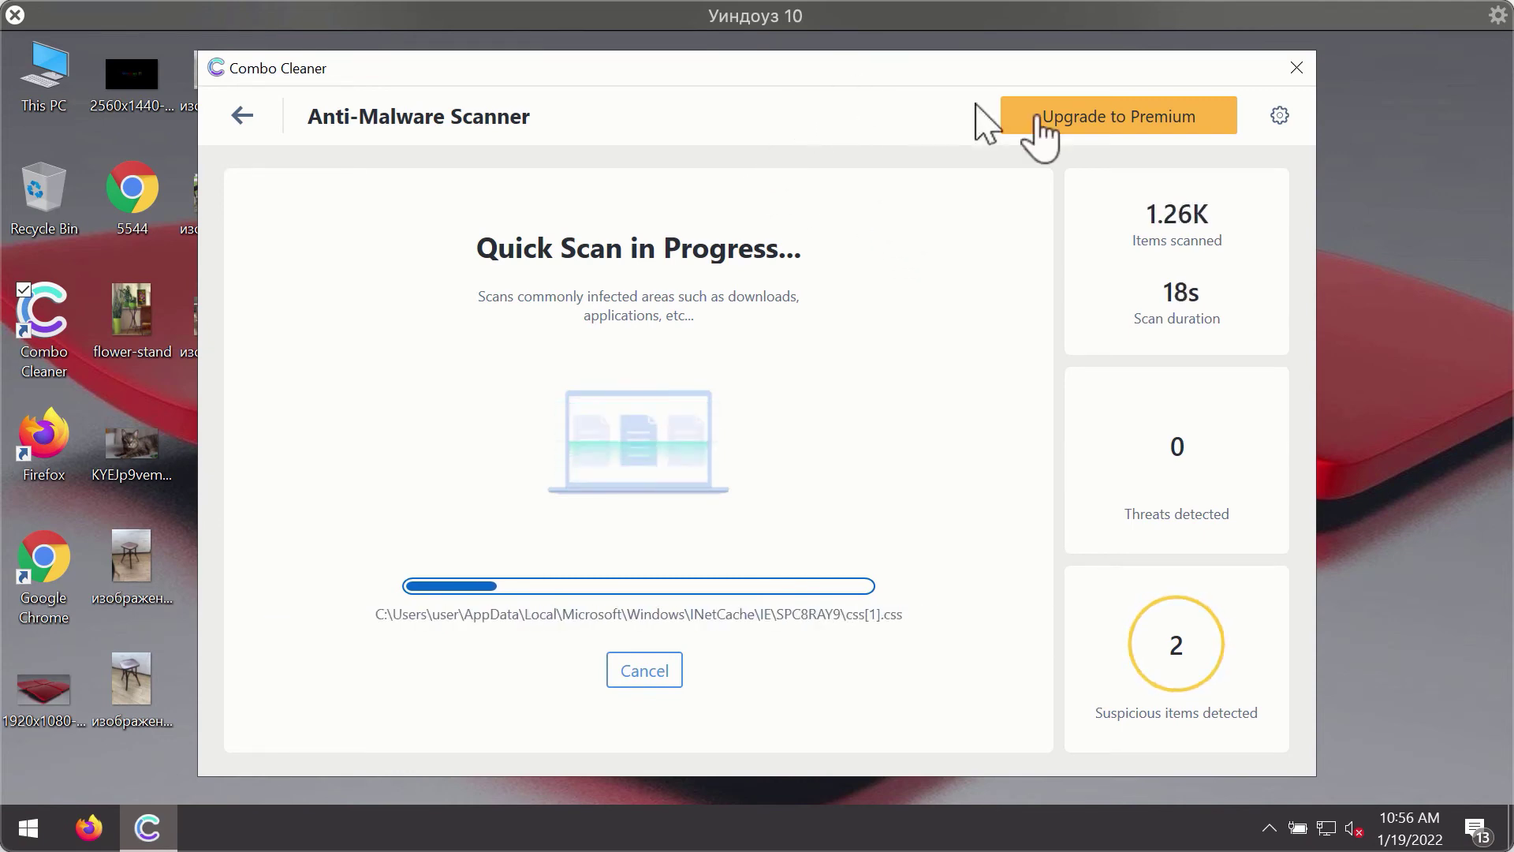
- View Combo Cleaner's Anti-Ransomware settings, which list no protected folders or trusted programs
left_click(1281, 117)
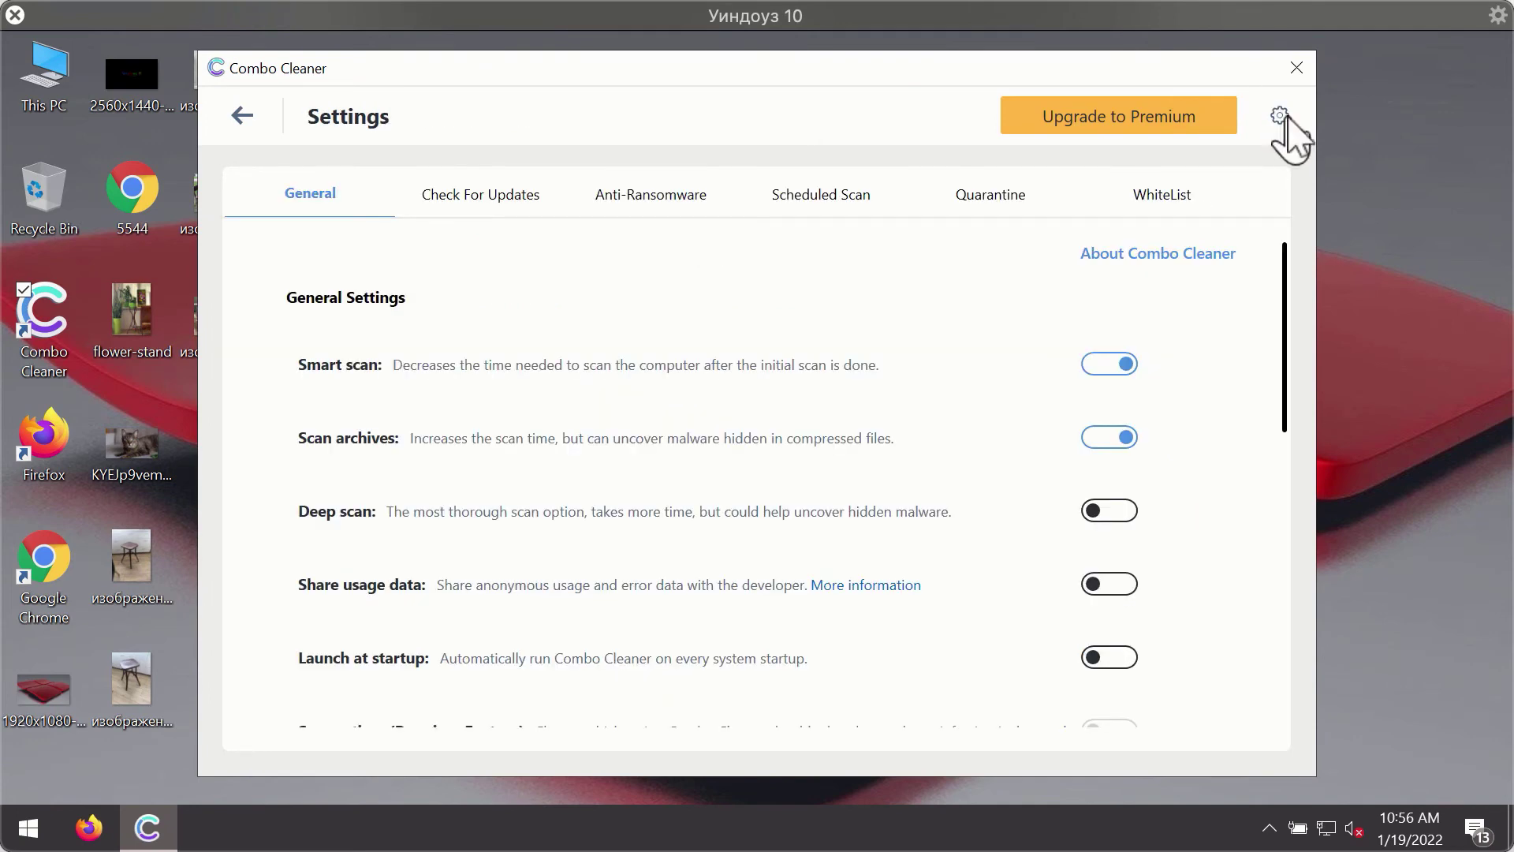
left_click(639, 202)
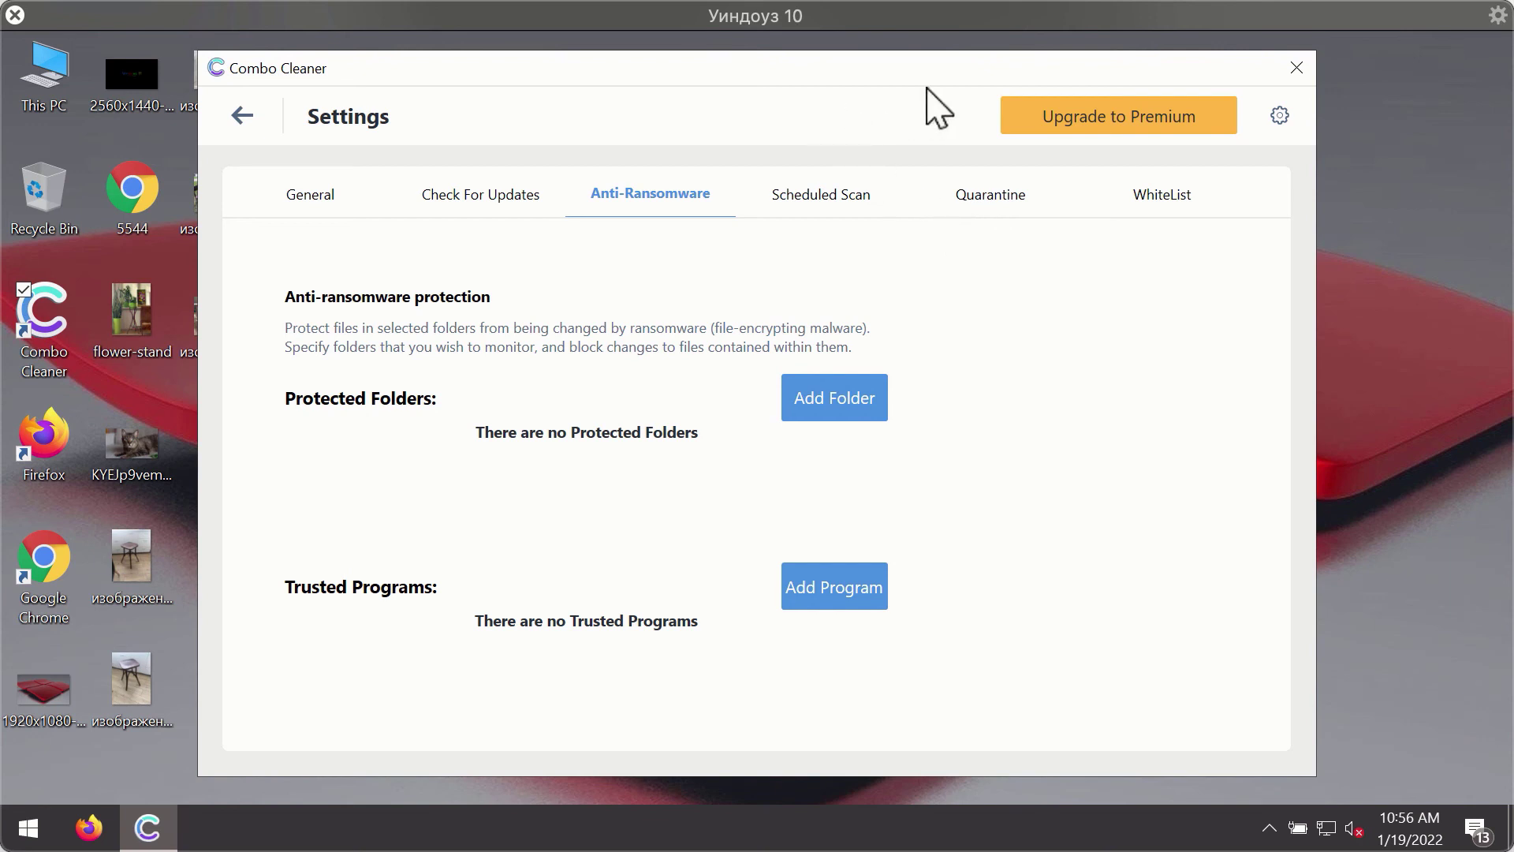
- Return to the running Quick Scan and cancel it, confirming with Yes
left_click(242, 116)
left_click(462, 551)
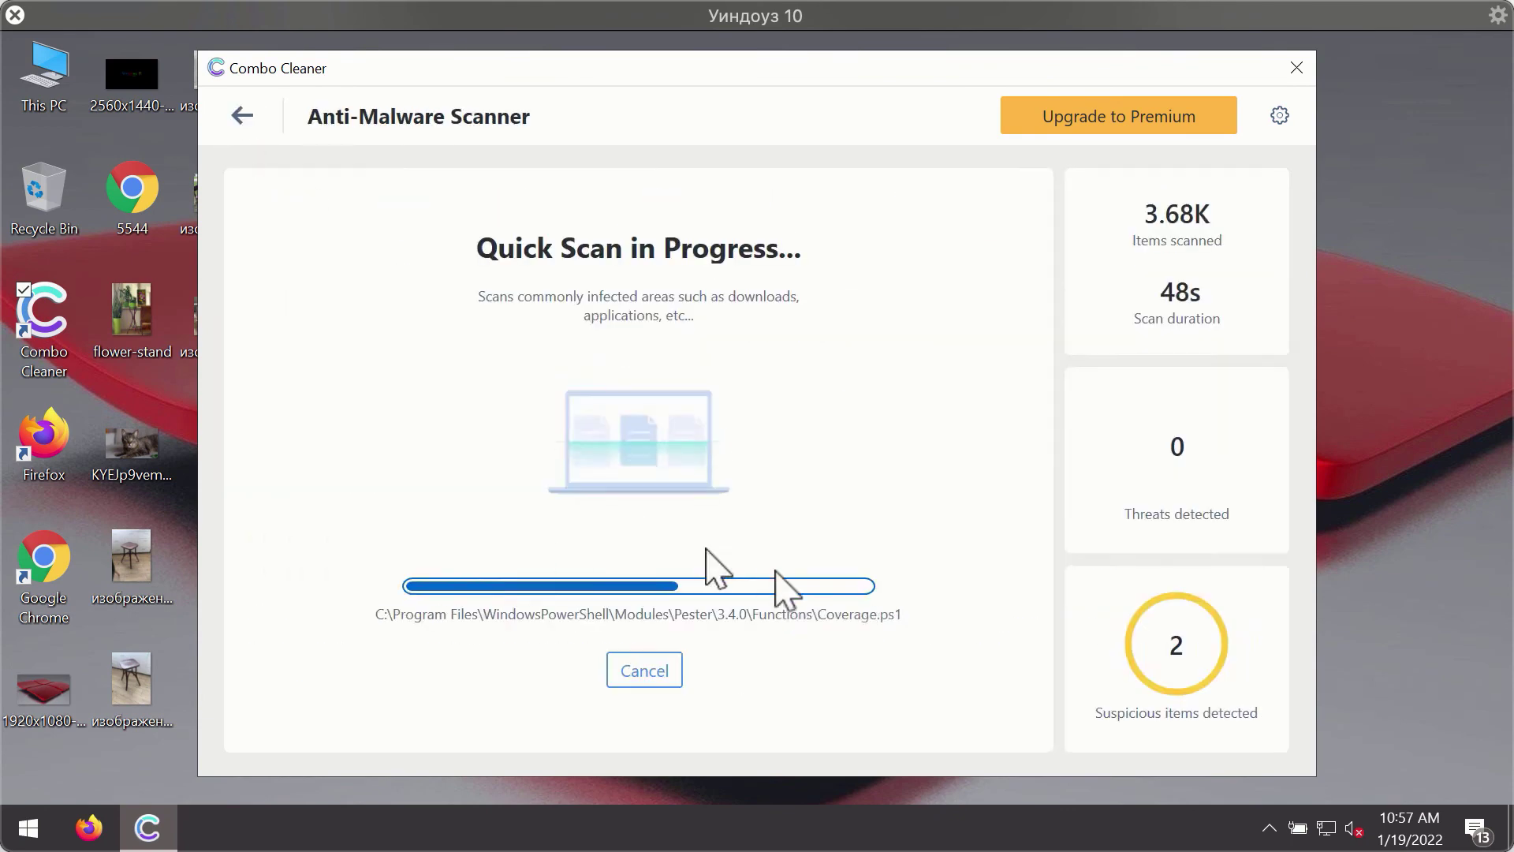
left_click(645, 671)
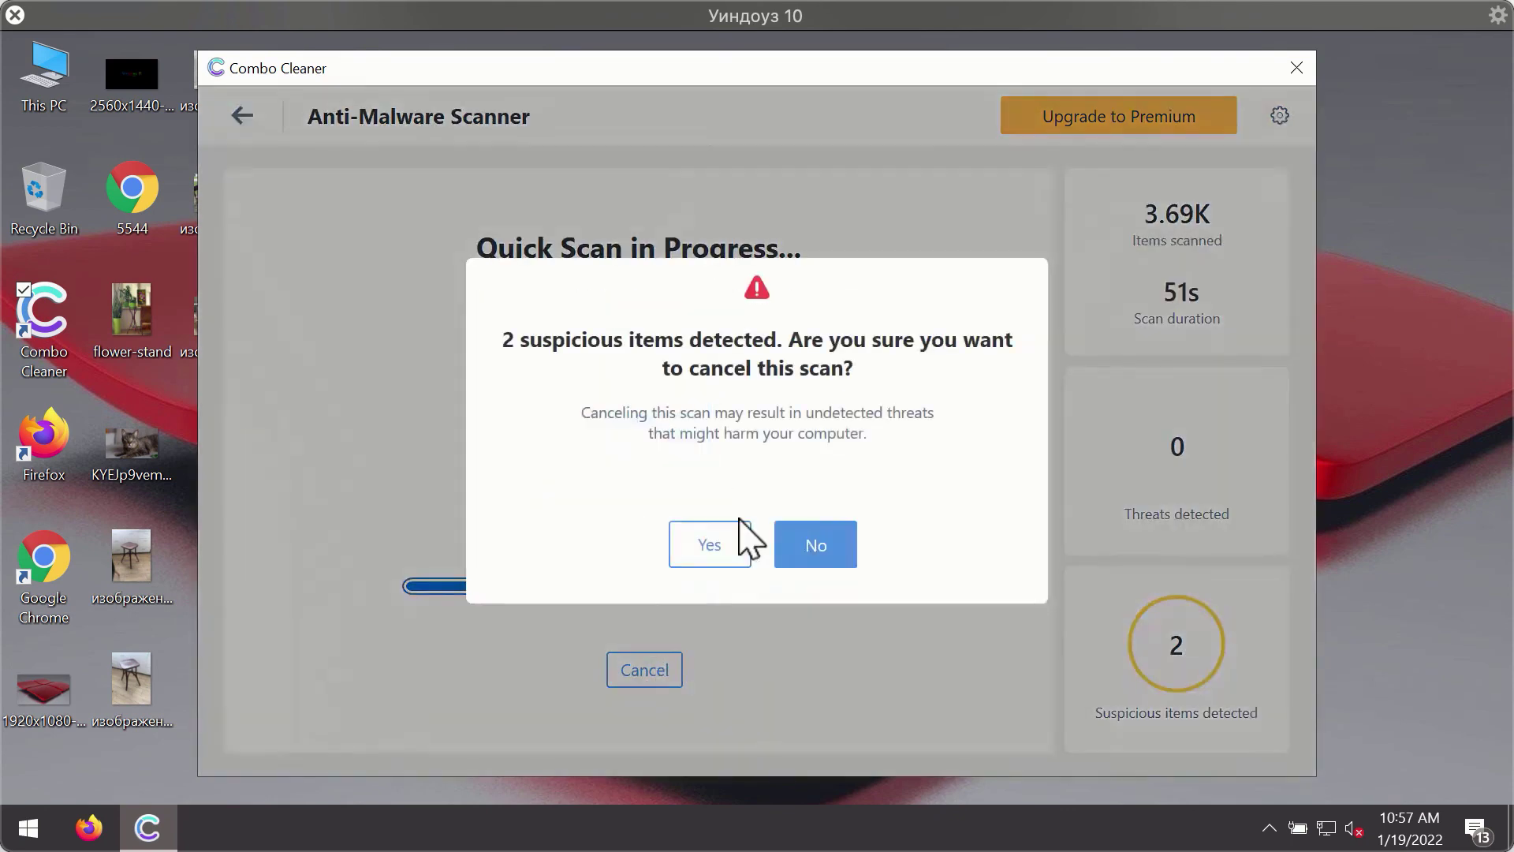
left_click(717, 544)
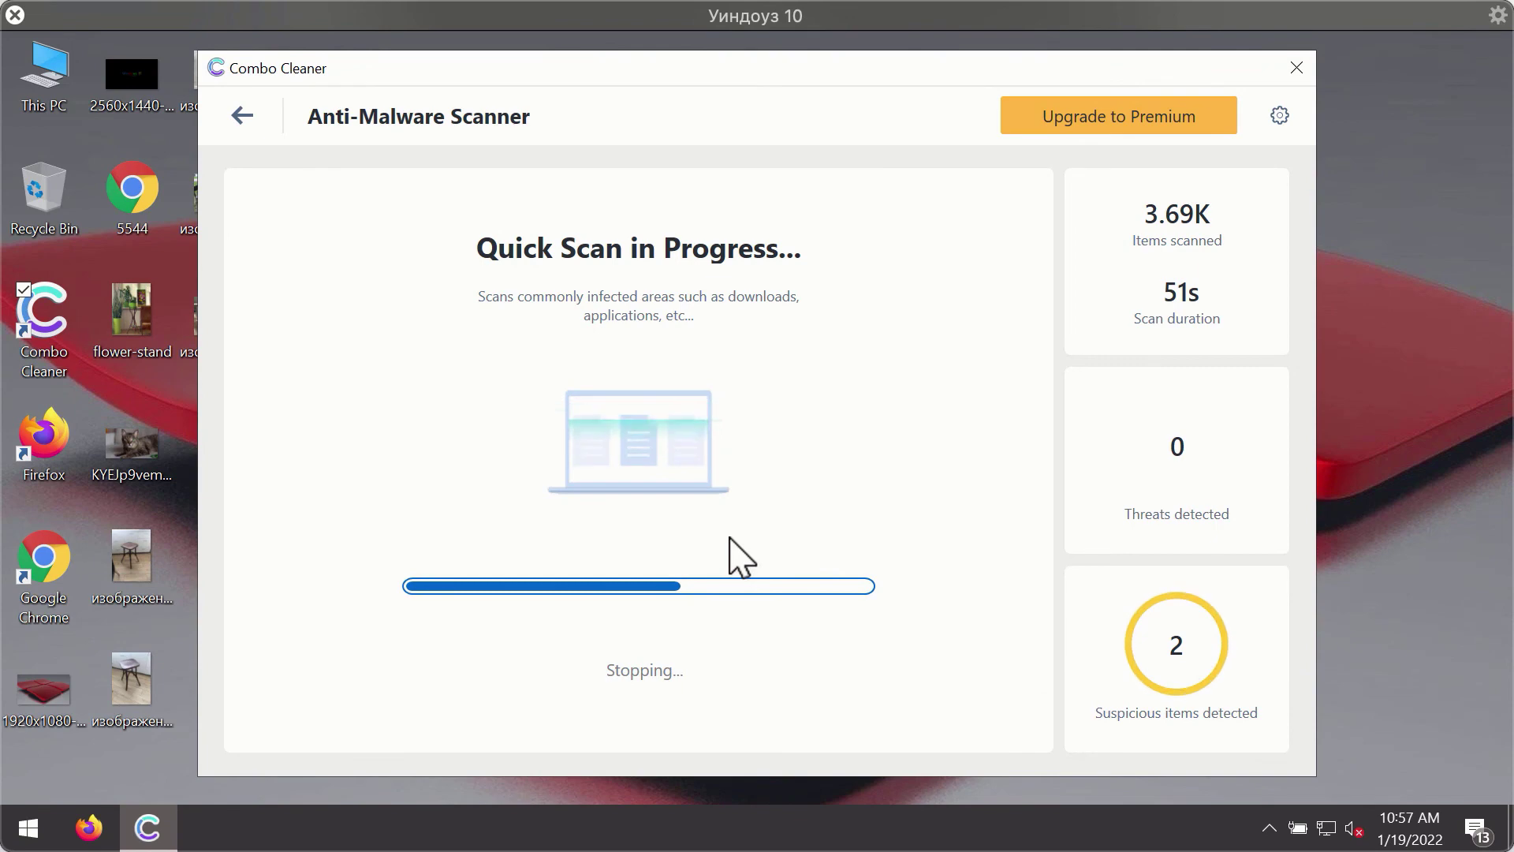